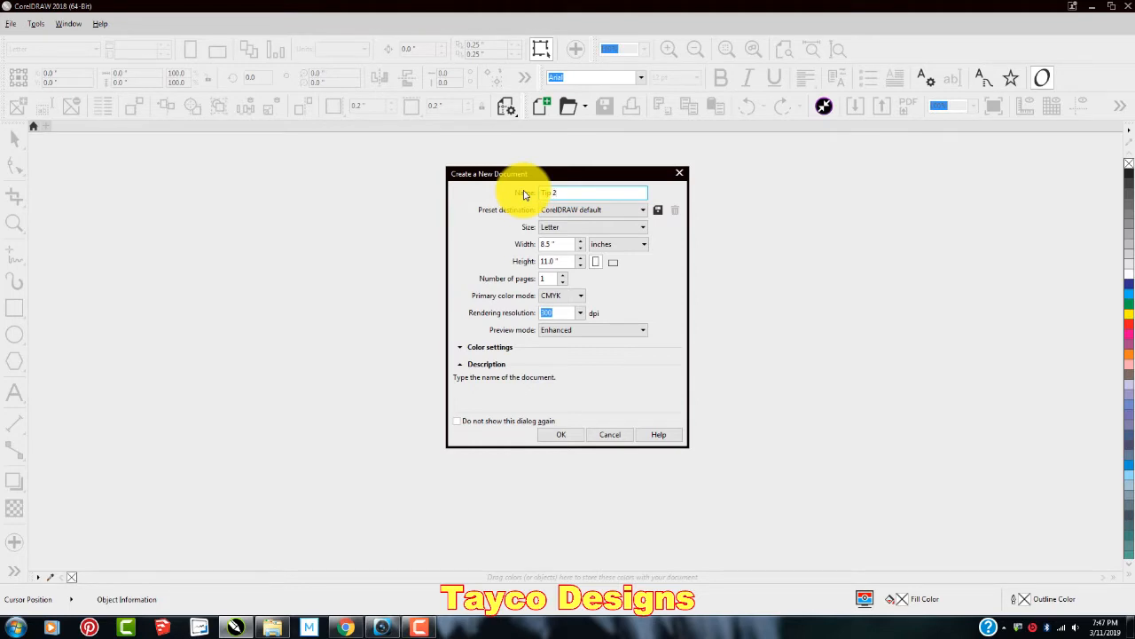
Step: Create the Letter-size document Tip 2 and draw a rectangle mid-page, resizing it to about 3.56 inches wide by 5.48 inches high
click(557, 434)
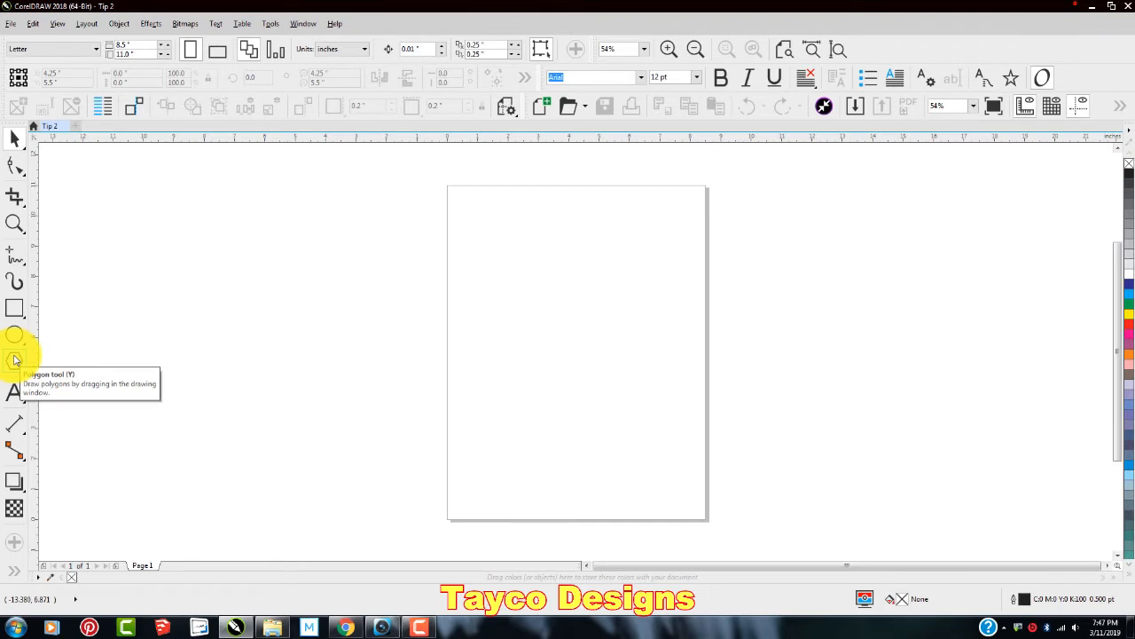
click(15, 308)
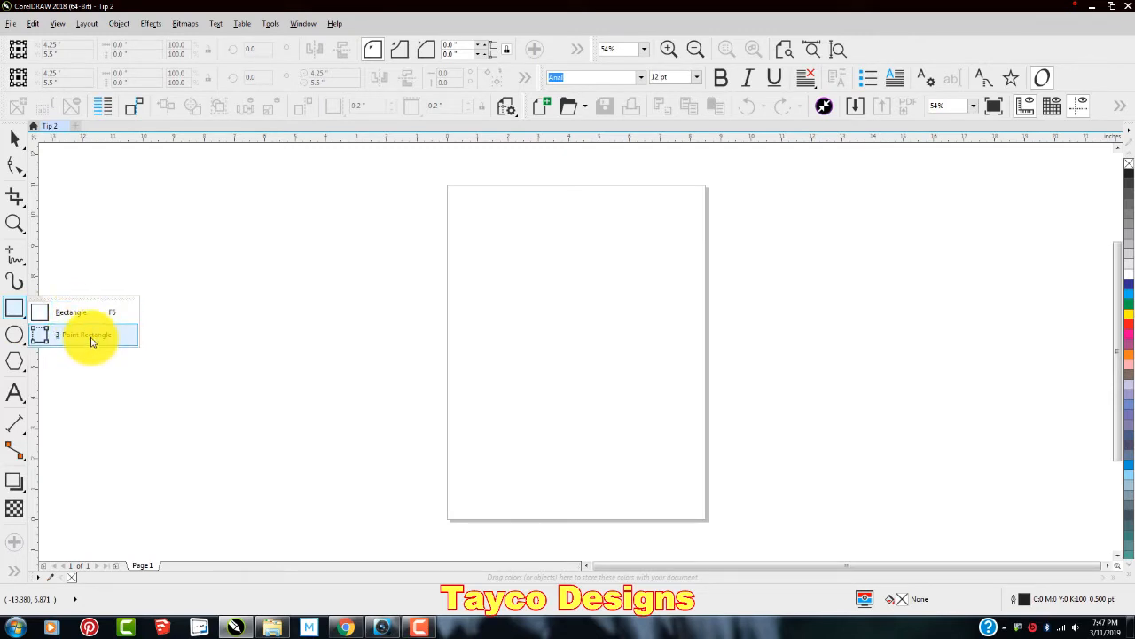
click(9, 312)
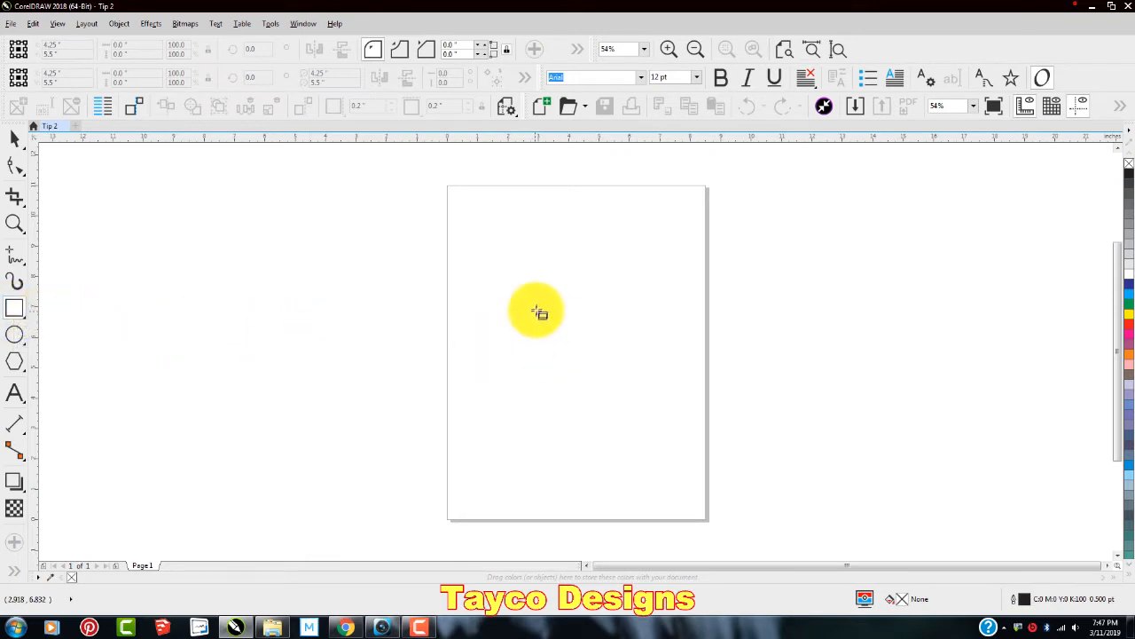
drag(502, 272, 648, 417)
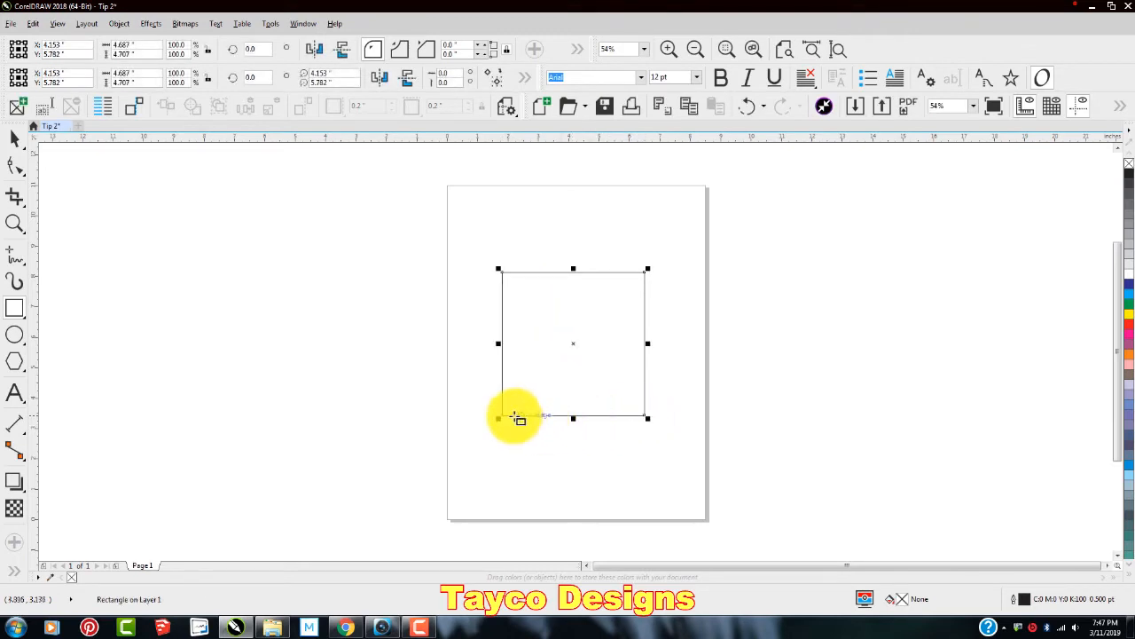
drag(498, 416, 536, 385)
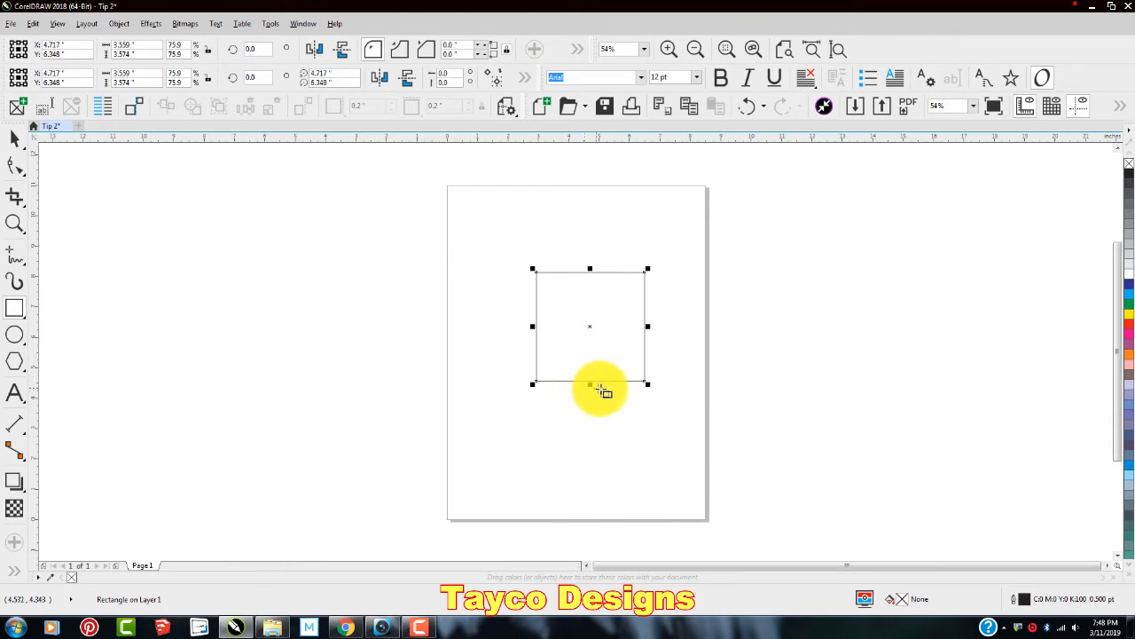
drag(590, 387, 590, 441)
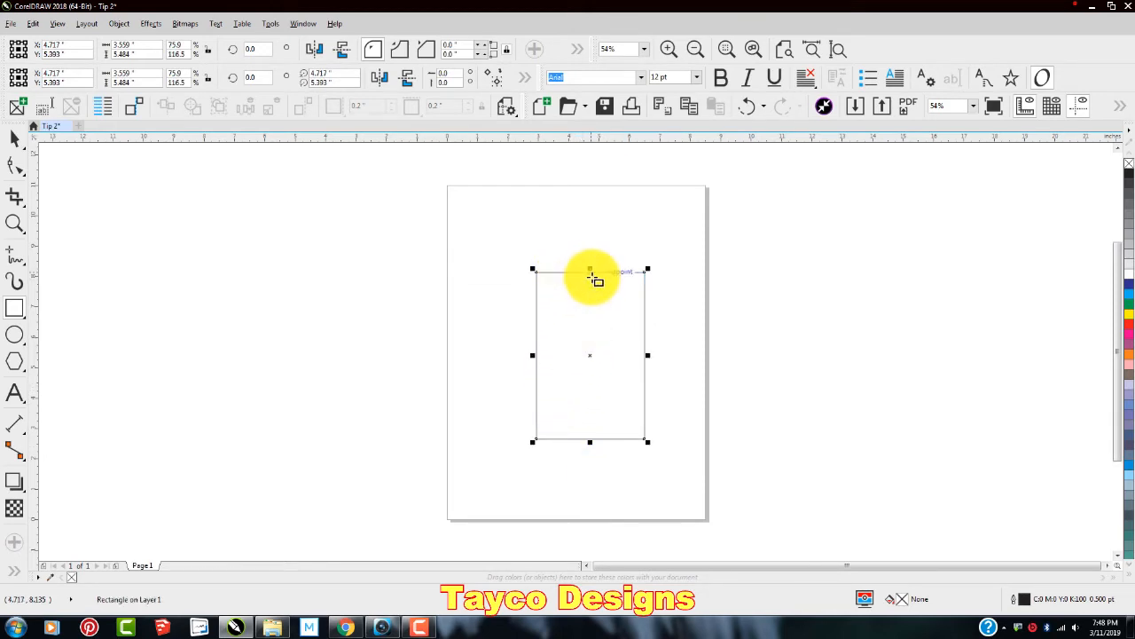
Step: Draw three smaller rectangles above, beside and below the main rectangle, and undo all three
drag(590, 273, 599, 249)
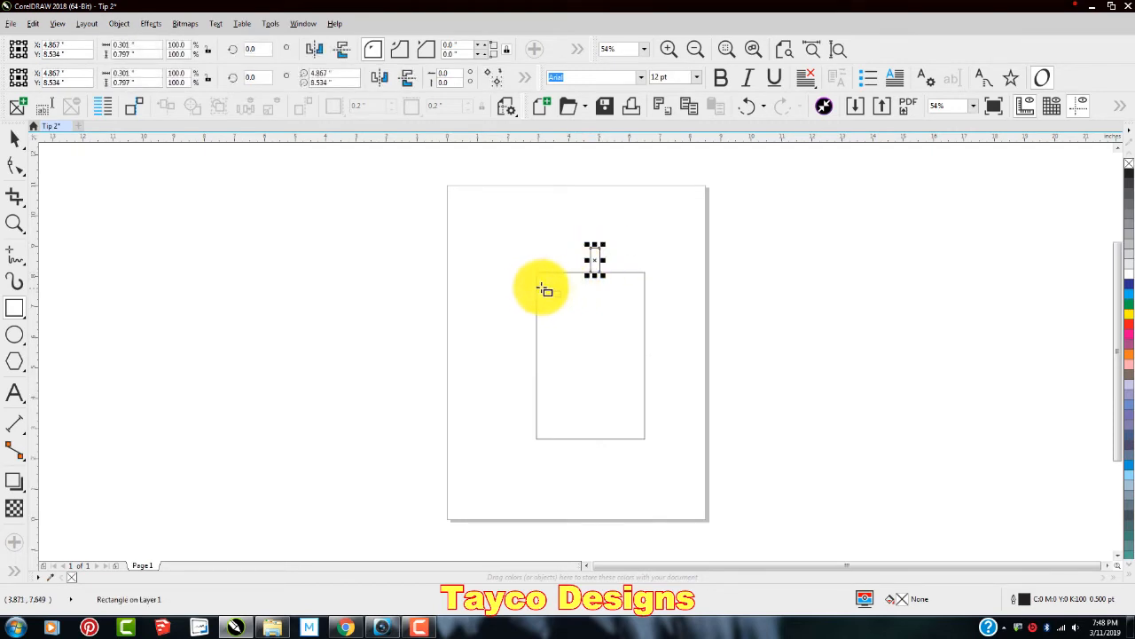
drag(499, 273, 552, 367)
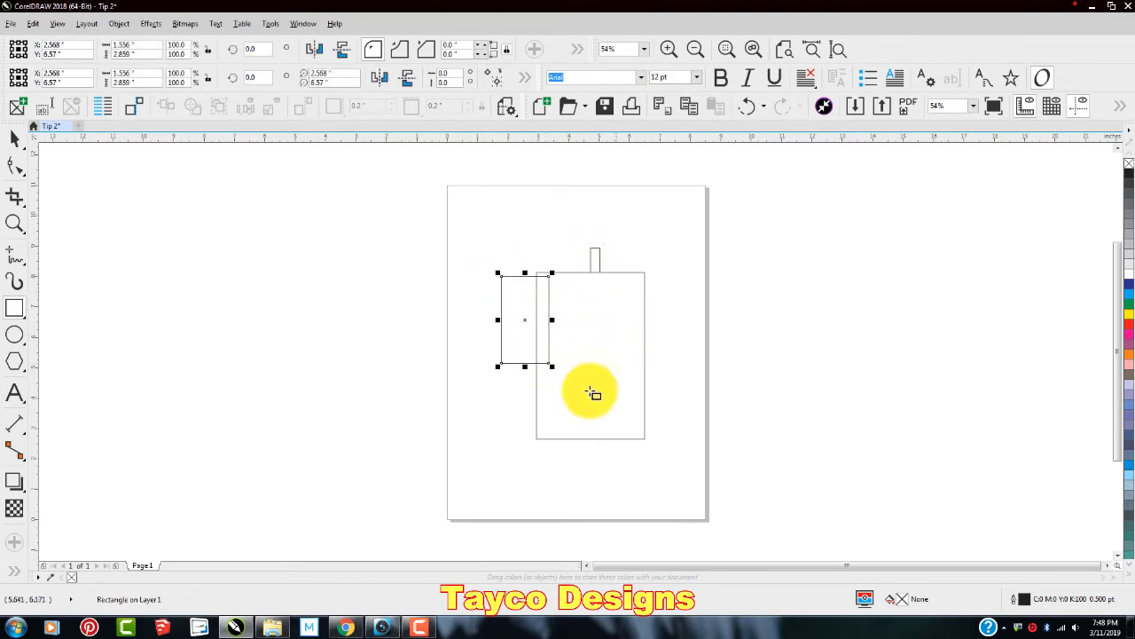
drag(587, 460, 668, 416)
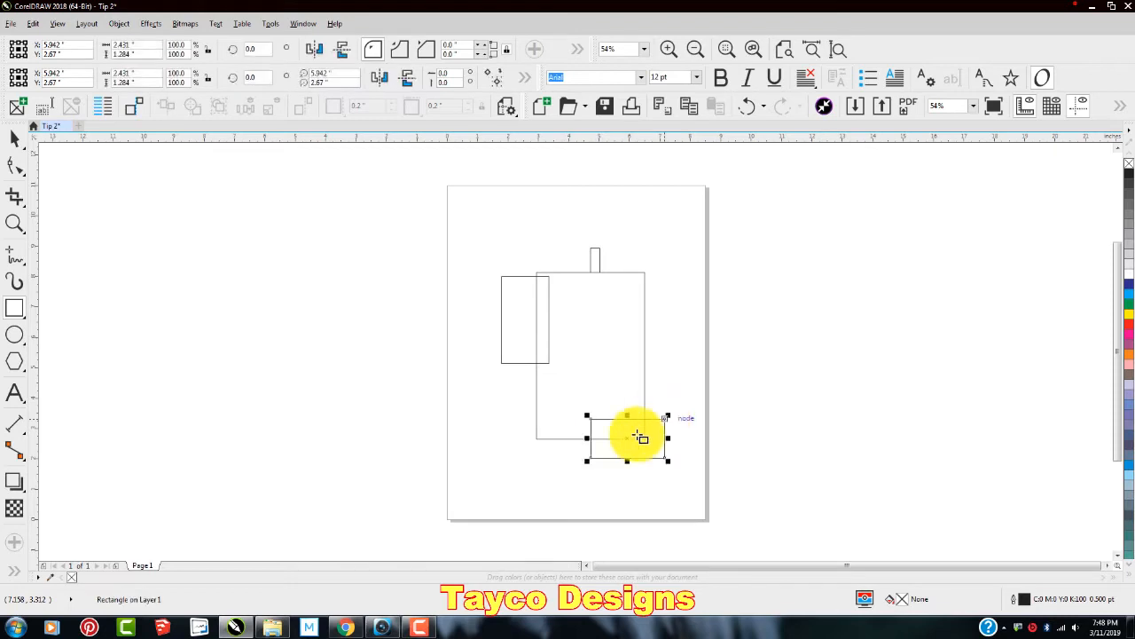
click(484, 397)
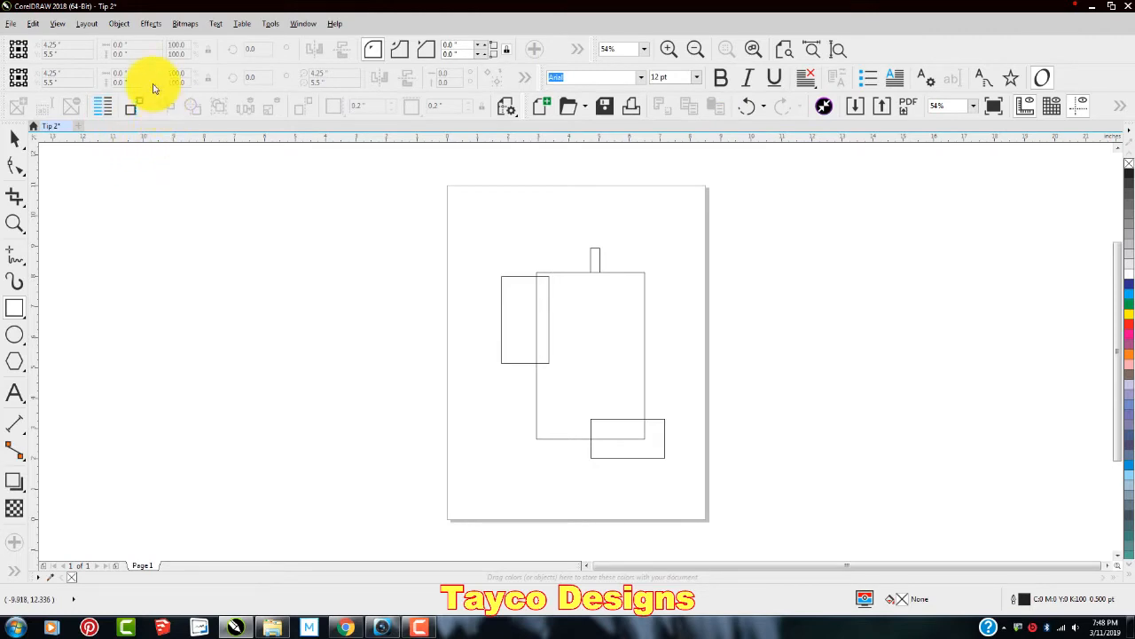
click(747, 108)
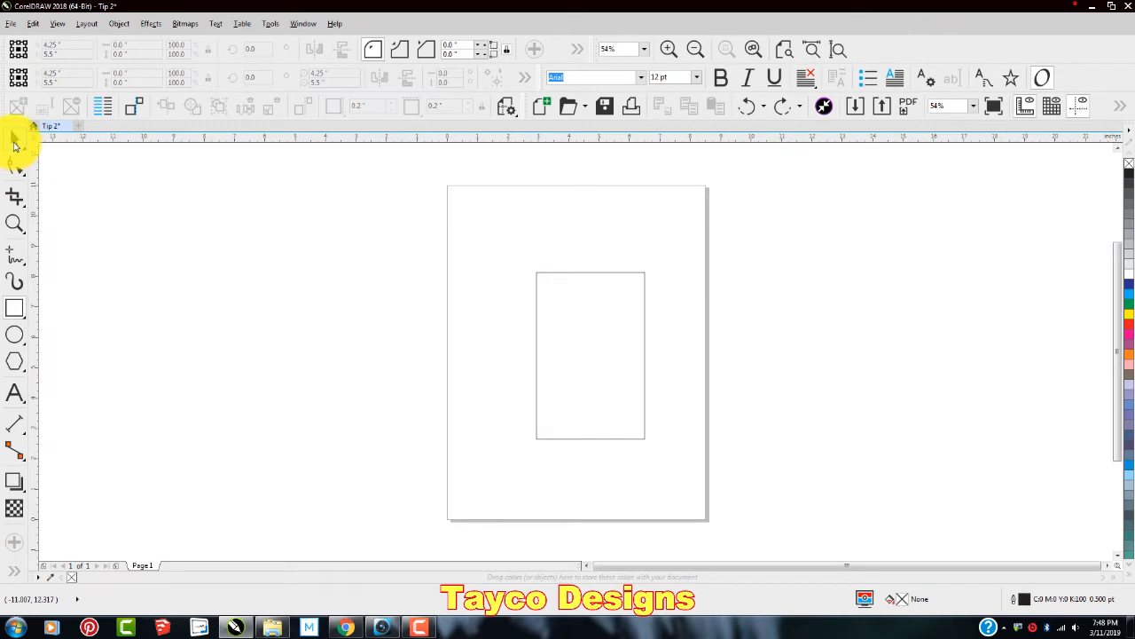
Step: Shift the remaining rectangle slightly upward, centre it on the page, and deselect it
click(14, 140)
drag(494, 229, 676, 467)
drag(591, 357, 595, 335)
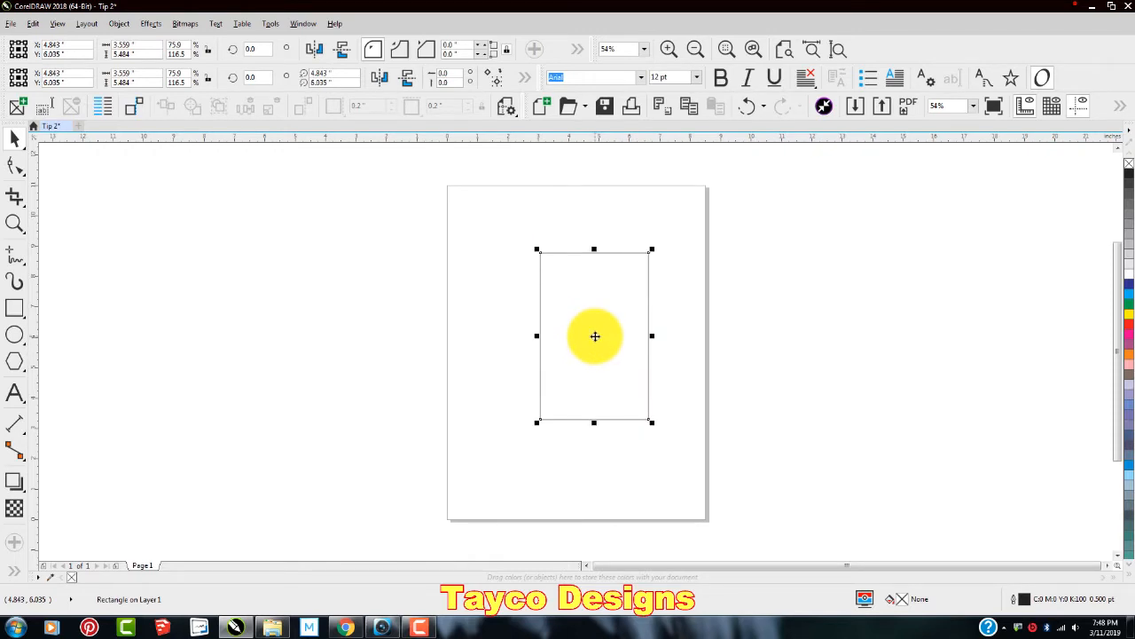
key(p)
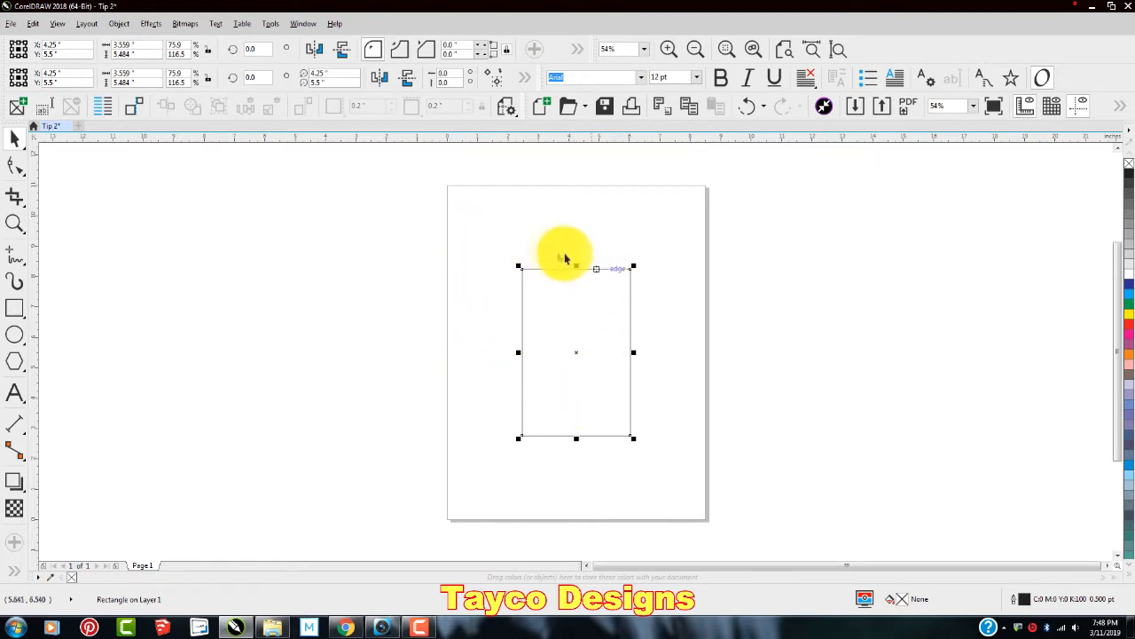
click(330, 399)
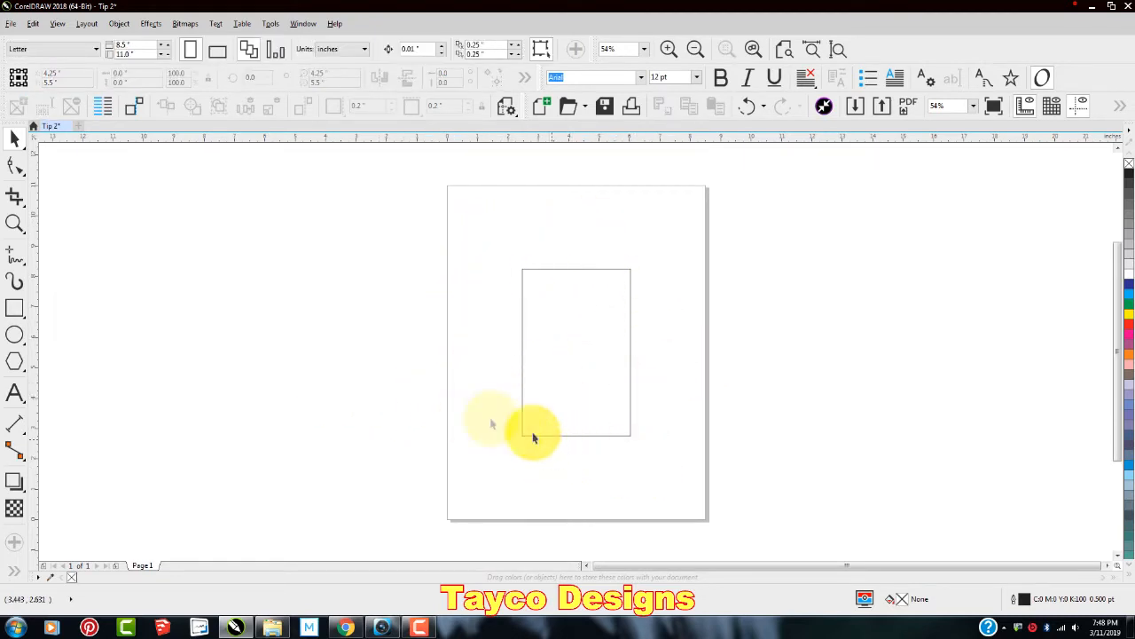
Step: Draw squares of about 3.56, 2.28 and 2.74 inches and a rectangle about 1.93 by 3.72 inches around the centred rectangle
click(14, 308)
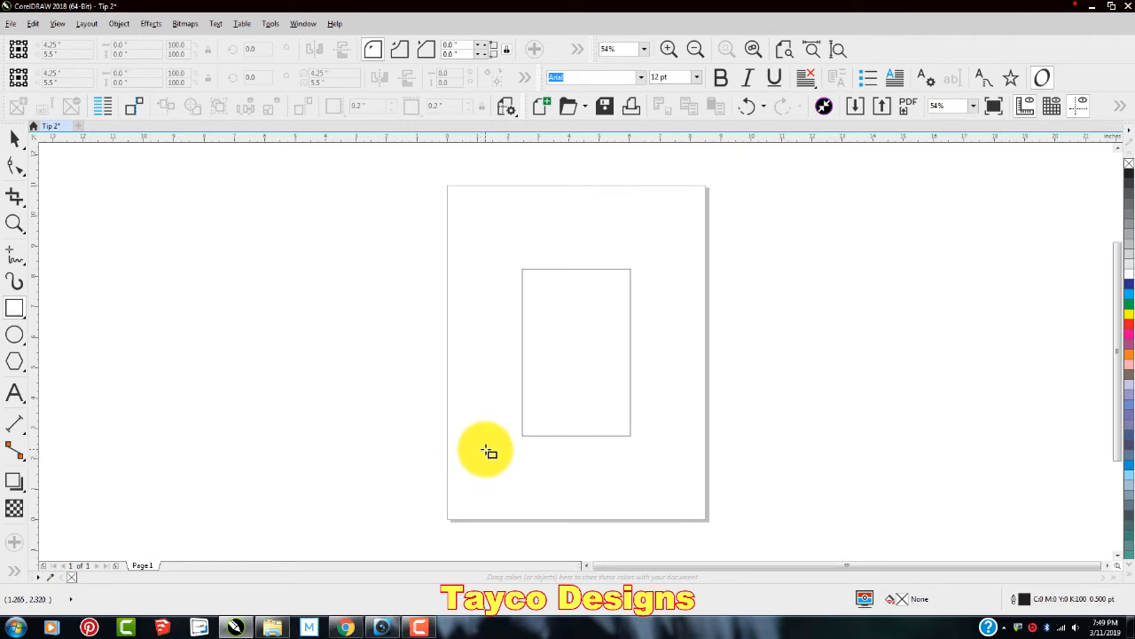
drag(480, 394, 590, 480)
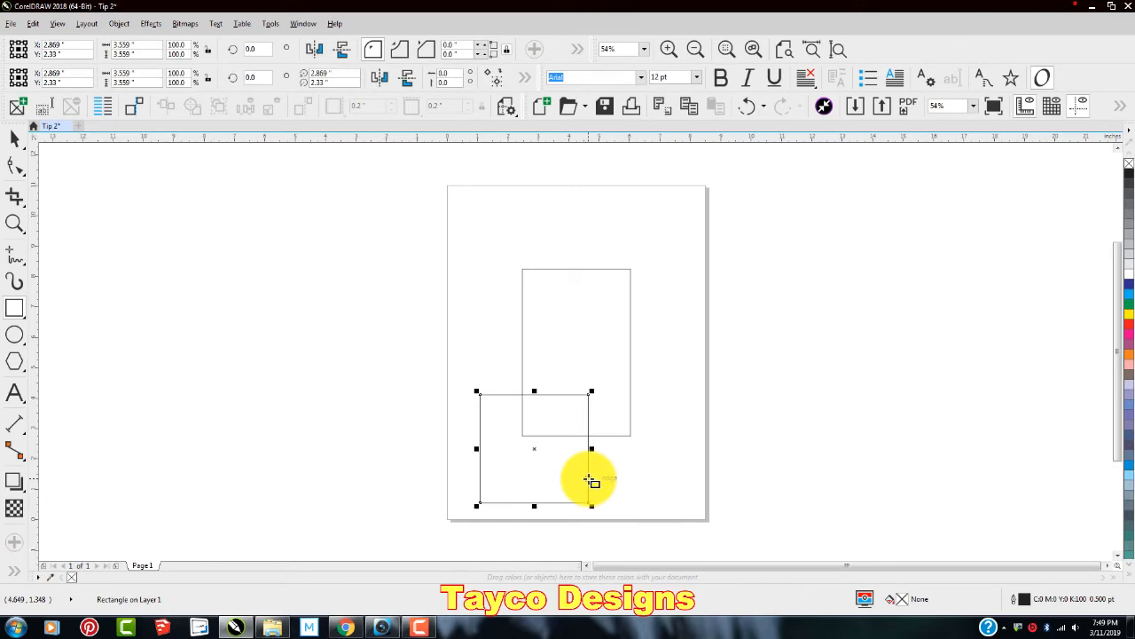
drag(613, 237, 685, 309)
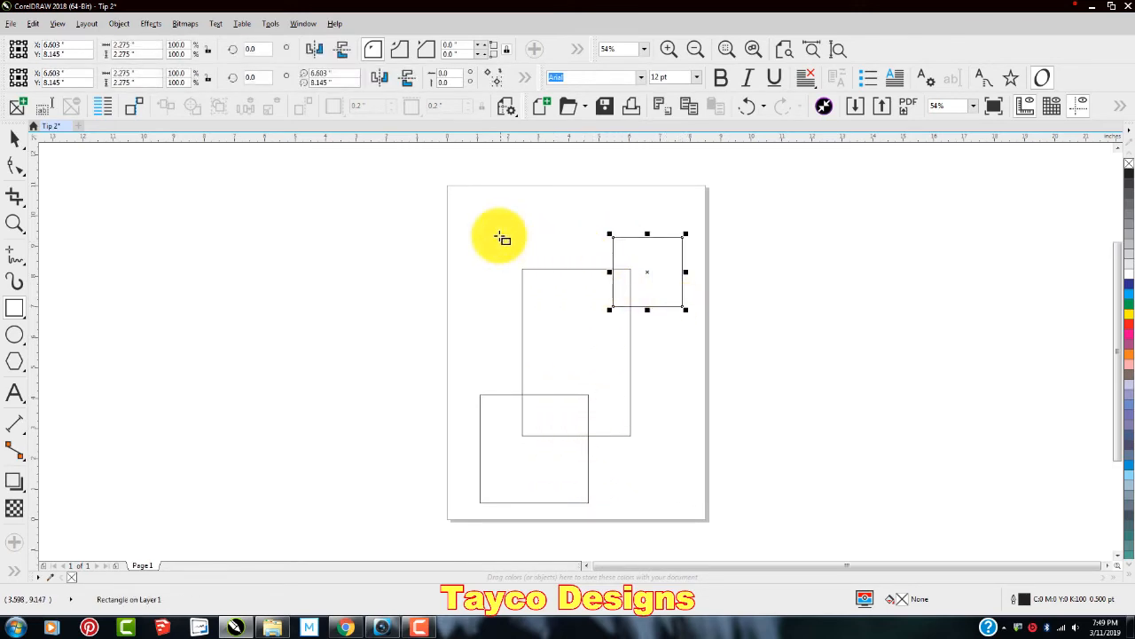
drag(498, 232, 557, 347)
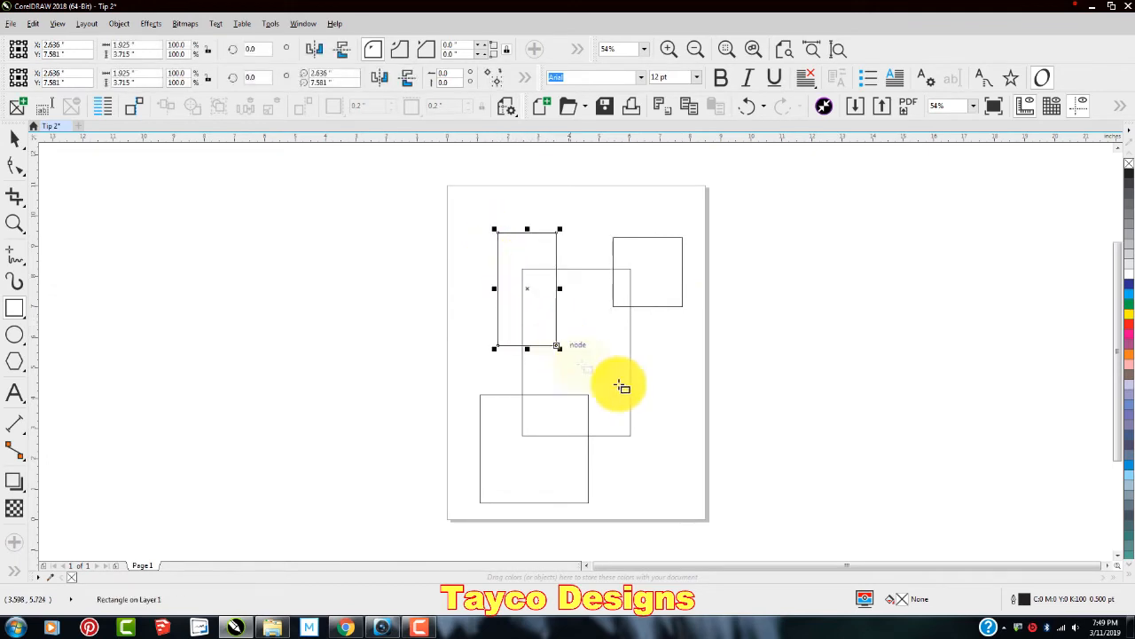
drag(599, 379, 665, 462)
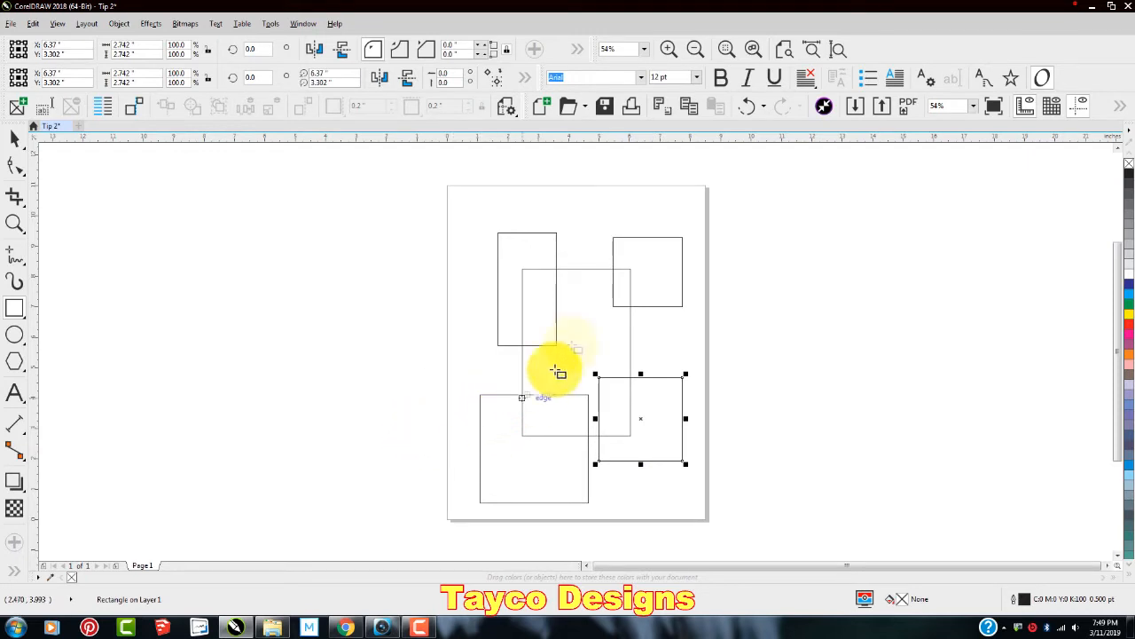
Step: Undo the four added shapes, keeping only the centred rectangle
click(747, 107)
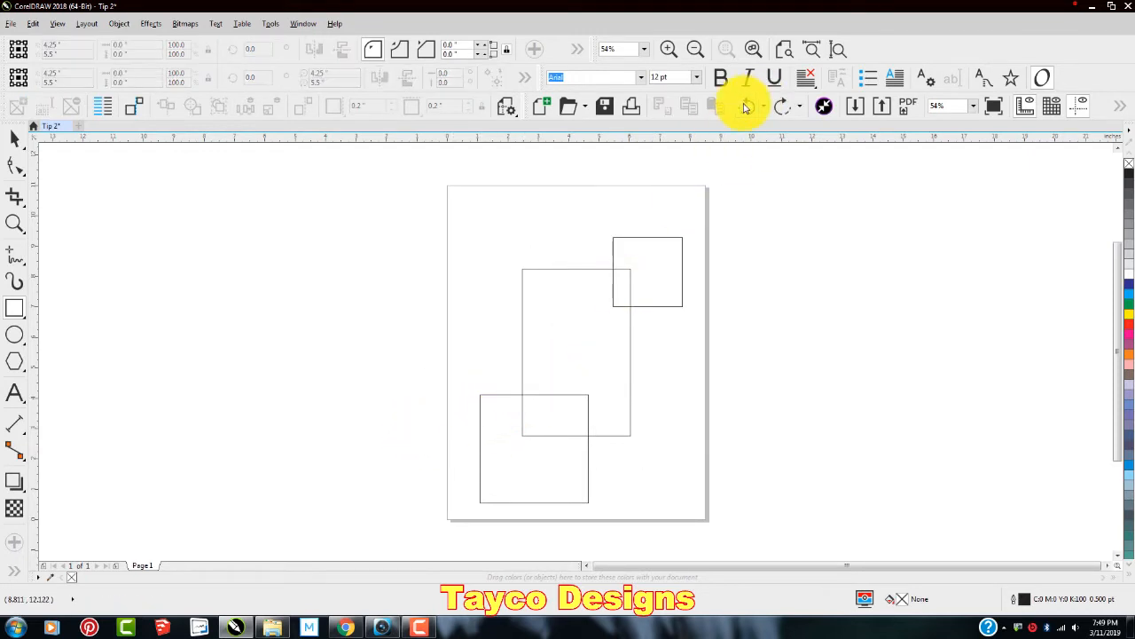
click(747, 107)
click(746, 107)
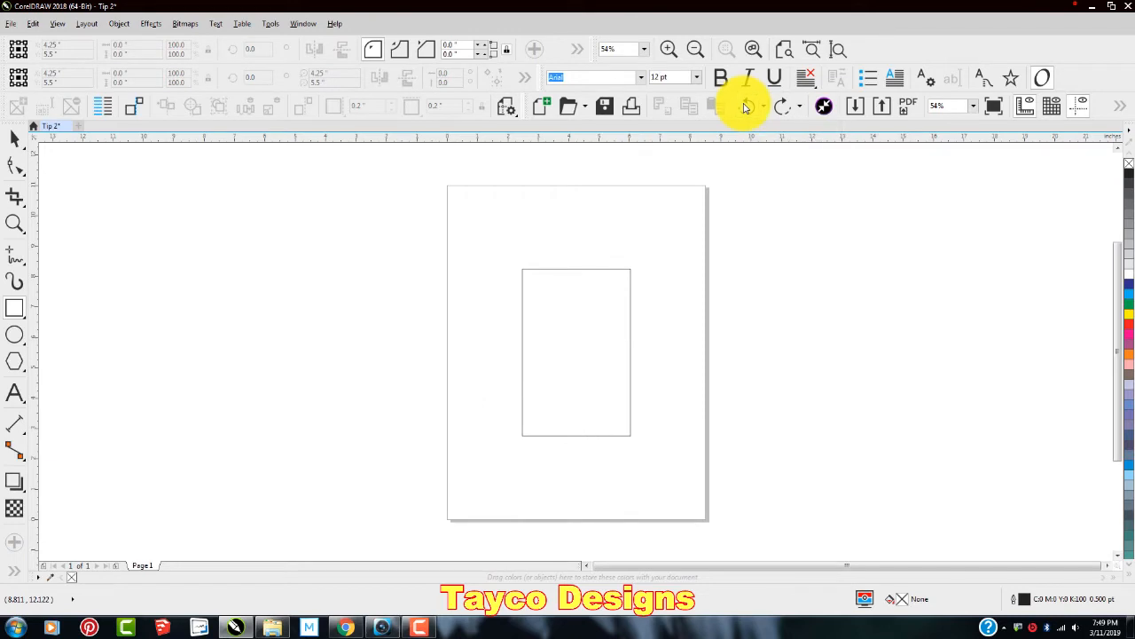
Step: Move the centred rectangle off the page to its right side, at about X 13.01, Y 5.16 inches
click(11, 140)
drag(476, 257, 654, 457)
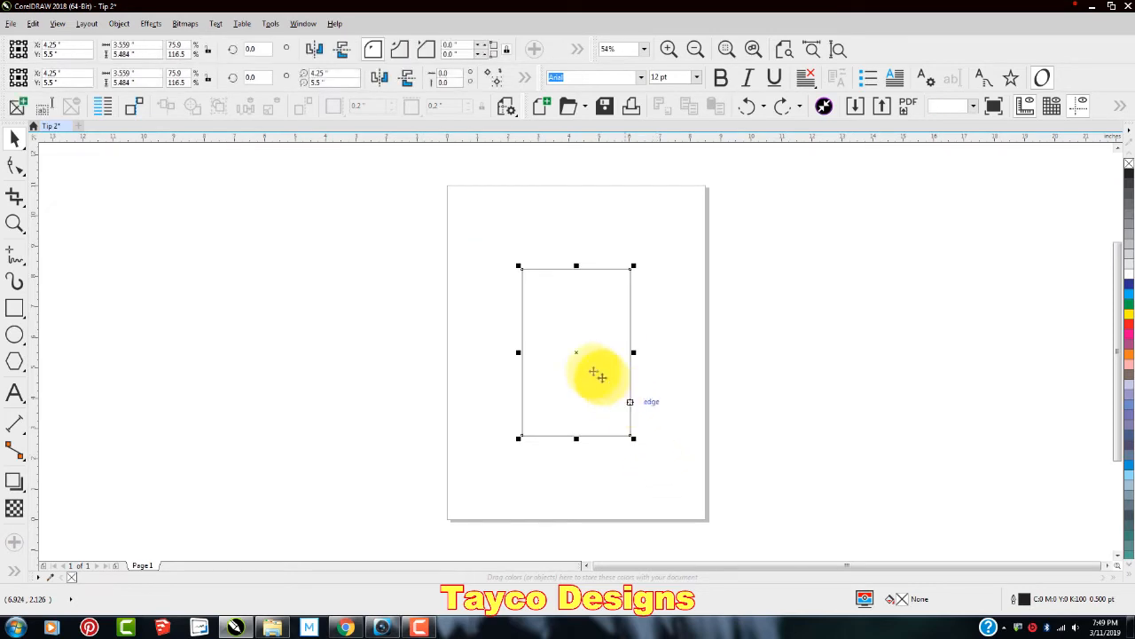
drag(577, 355, 843, 364)
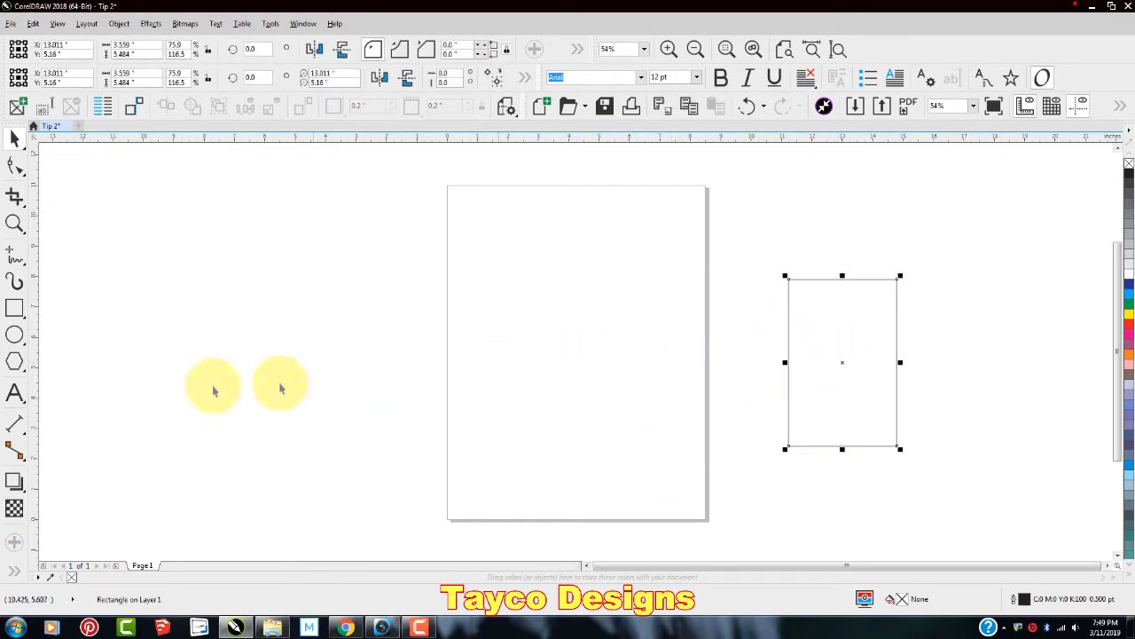
Step: Draw a tall ellipse about 4.28 by 6.24 inches and move its centre to about X 4.2, Y 5.98 inches
click(13, 334)
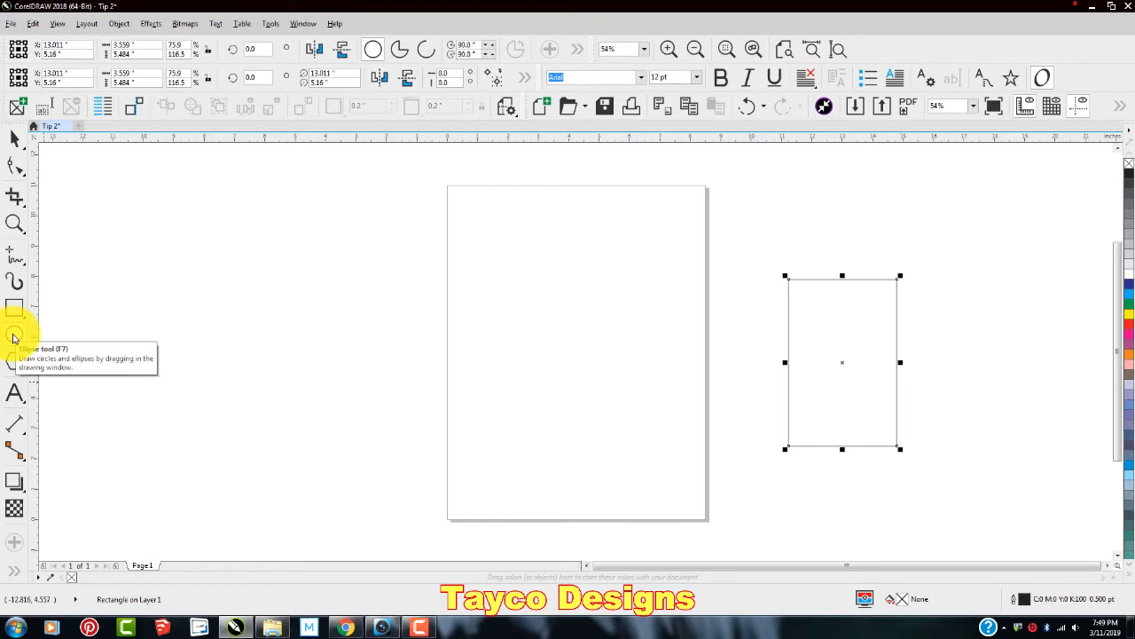
drag(481, 294, 612, 486)
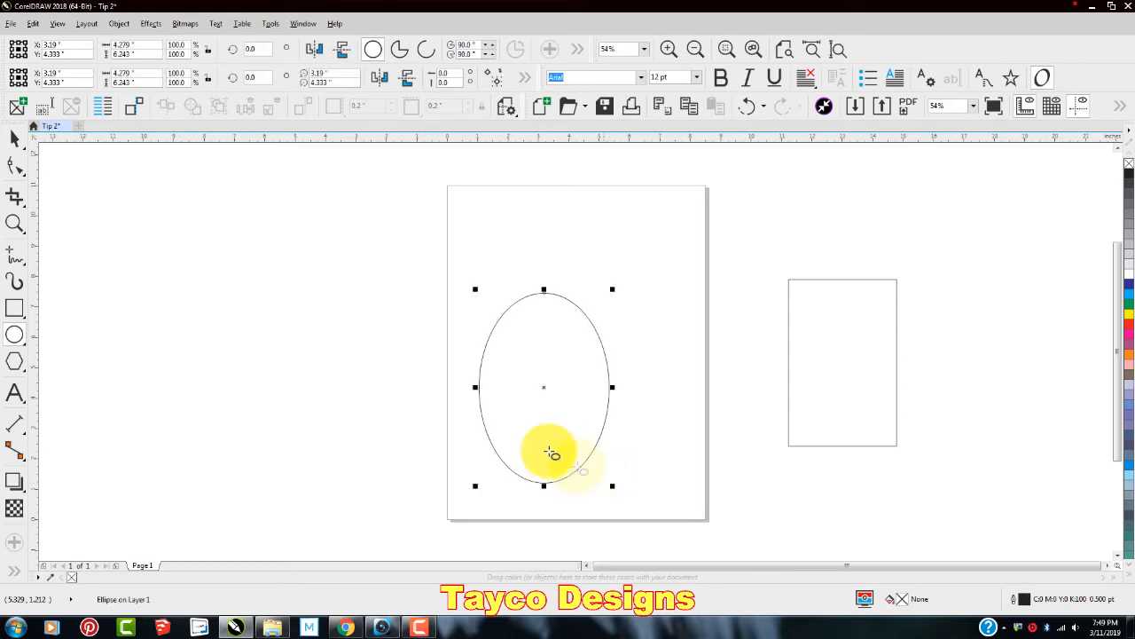
drag(542, 385, 577, 344)
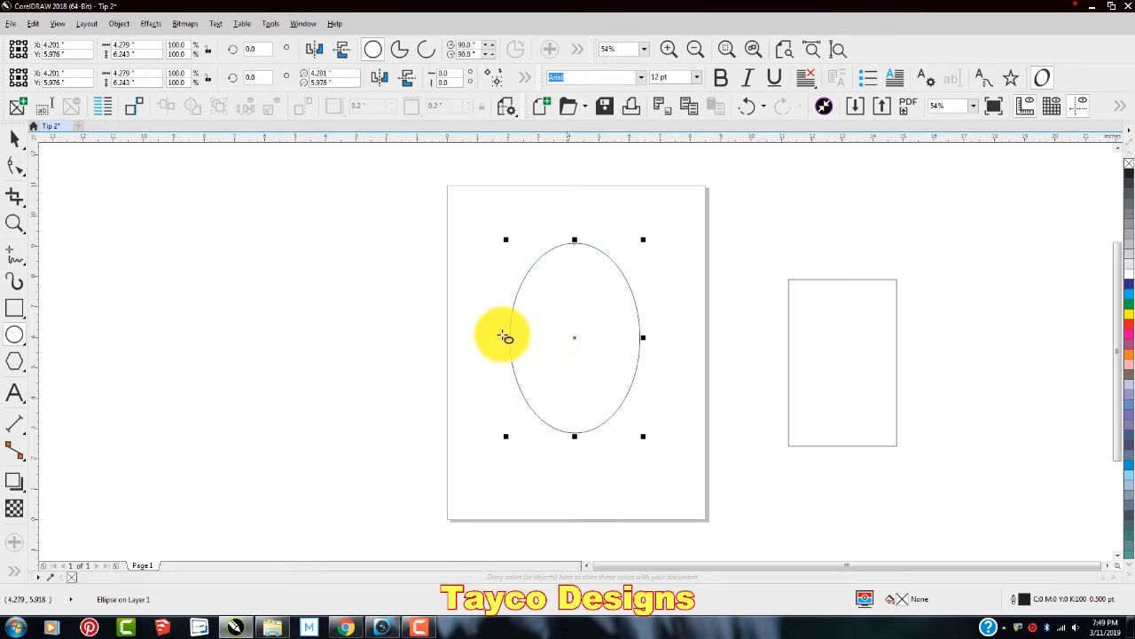
Step: Draw a perfect circle about 4.94 inches in diameter across the page's left edge, overlapping the ellipse
click(16, 332)
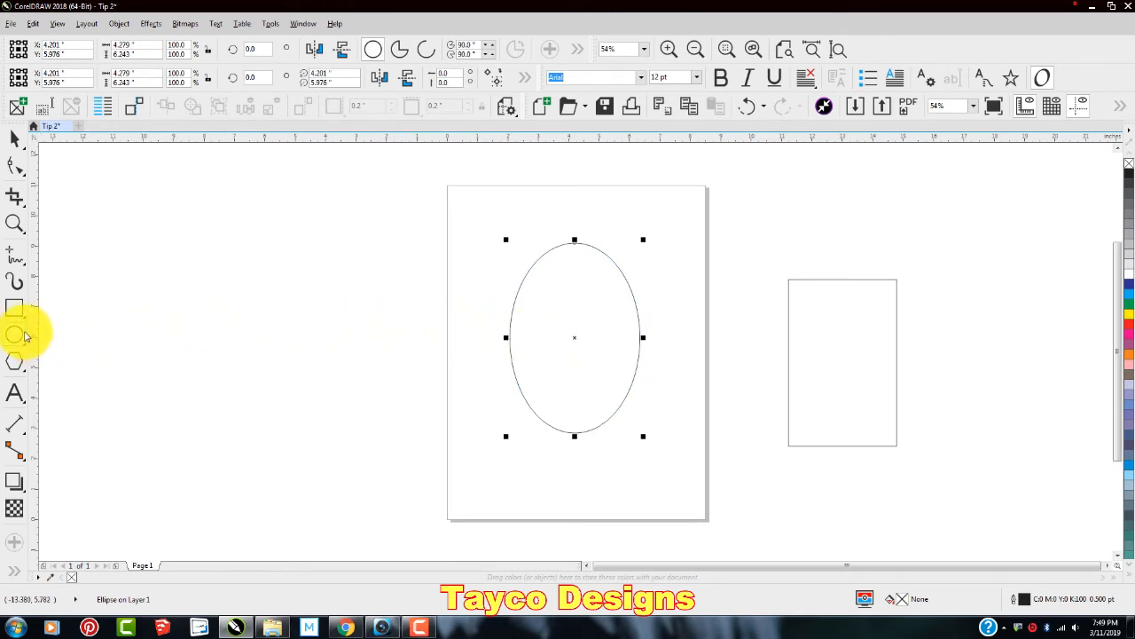
drag(384, 299, 432, 355)
drag(480, 404, 522, 450)
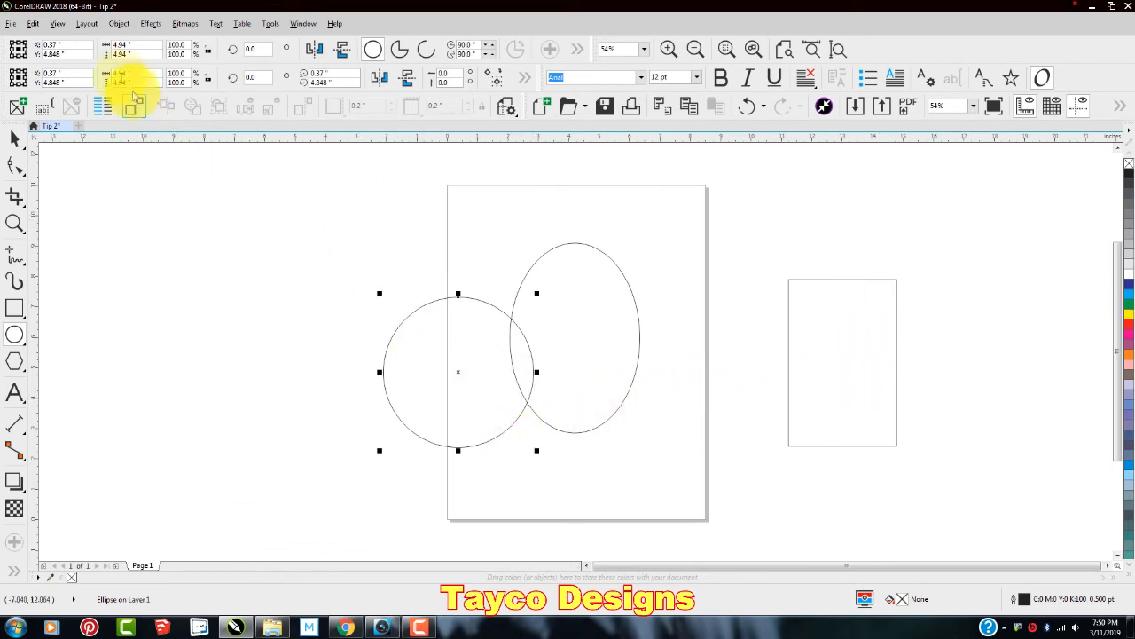
Step: Position the circle's centre at X 5, Y 5 inches
click(60, 44)
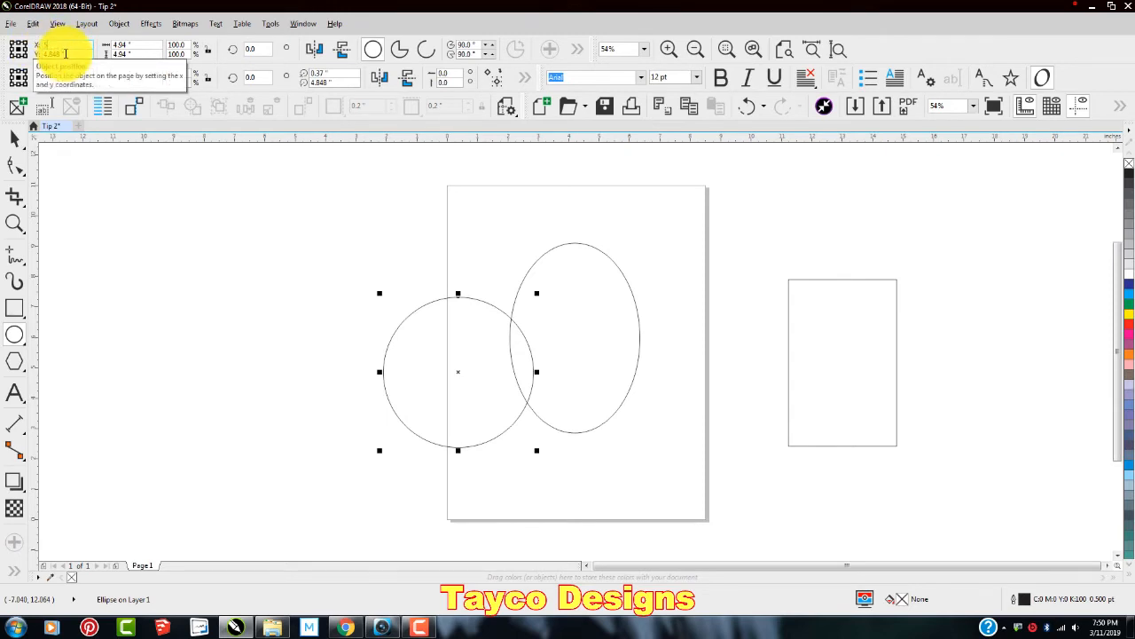
click(65, 54)
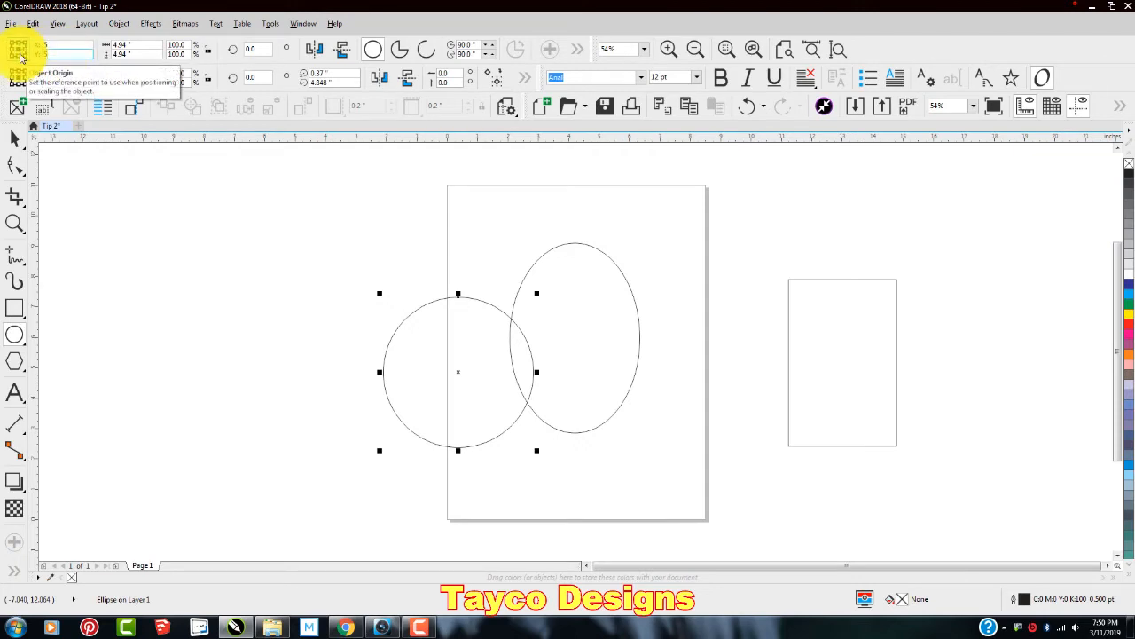
drag(127, 215, 137, 216)
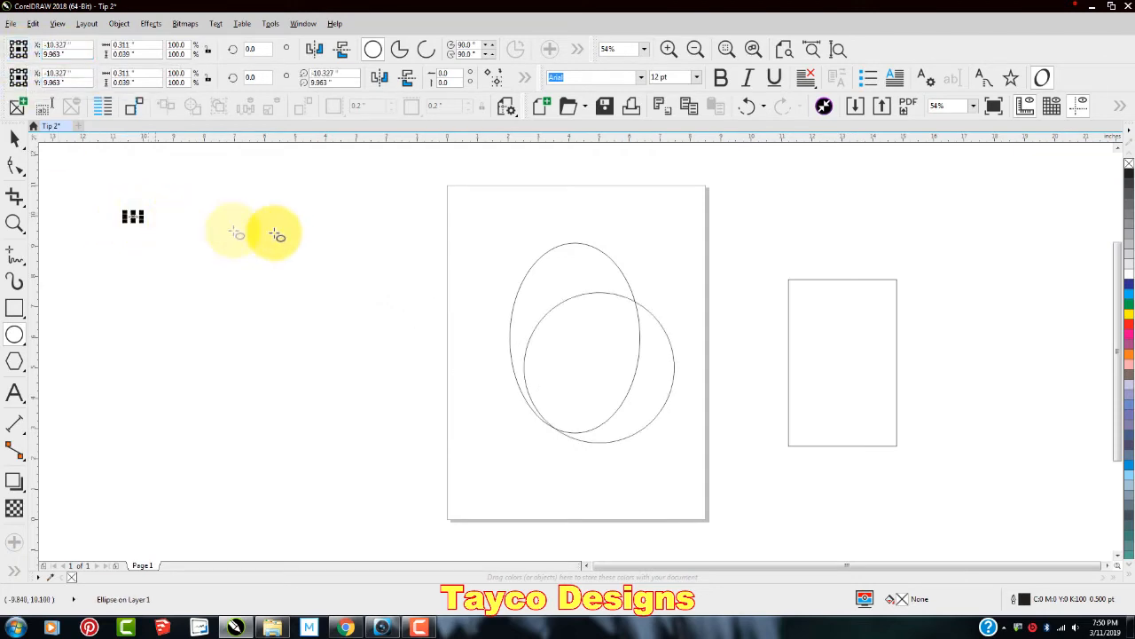
Step: Select the tall ellipse and position its centre at X 2, Y 2 inches
click(561, 255)
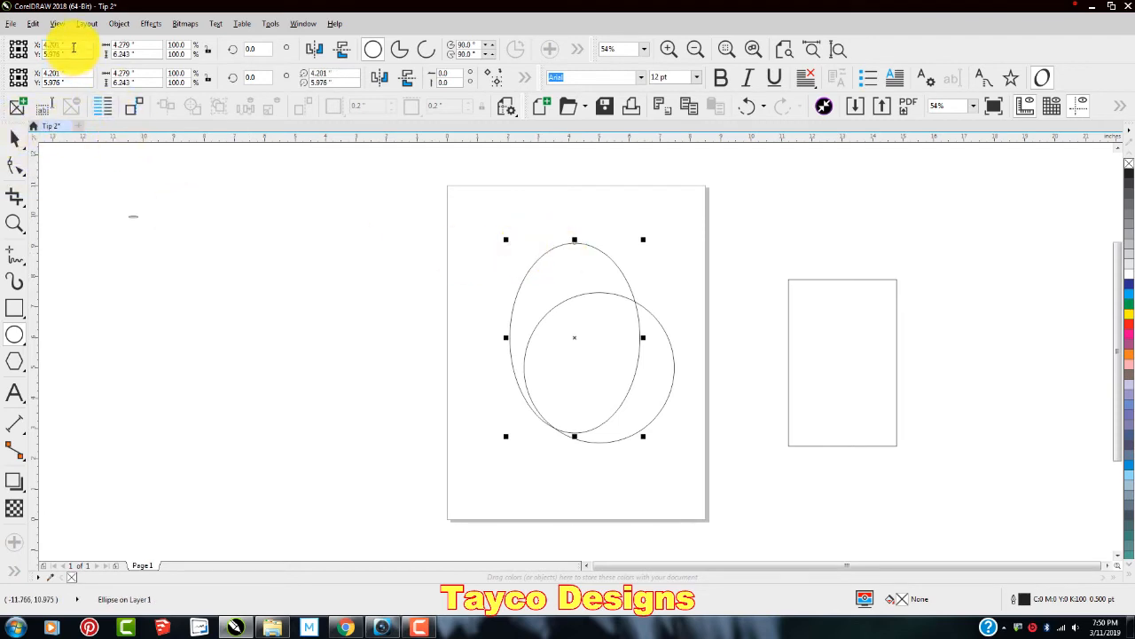
drag(76, 43, 32, 46)
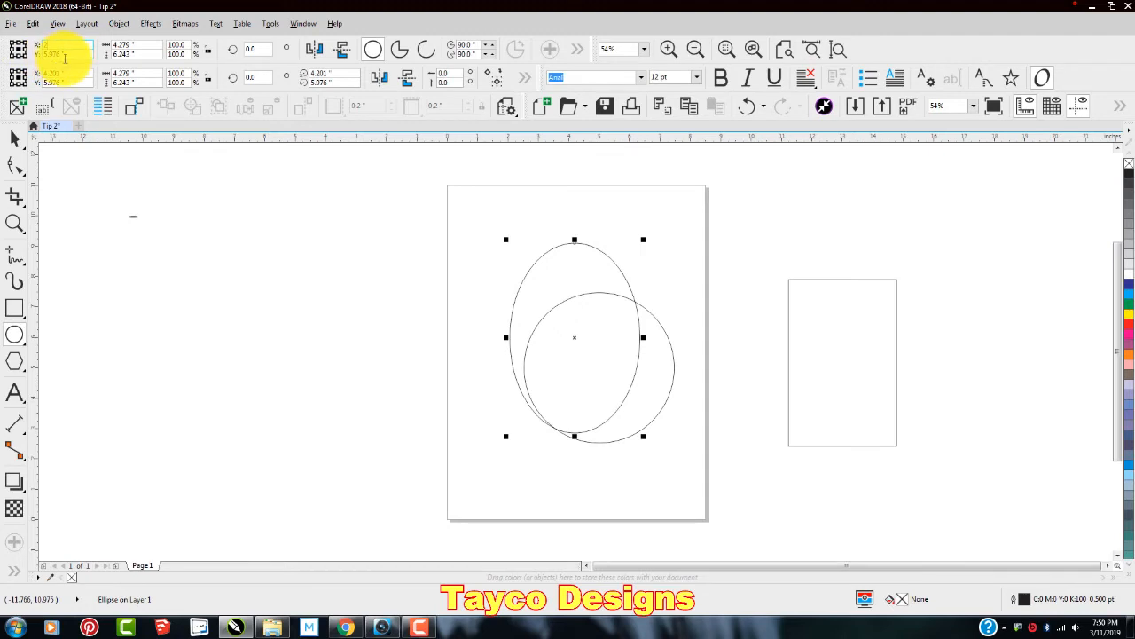
drag(68, 55, 50, 50)
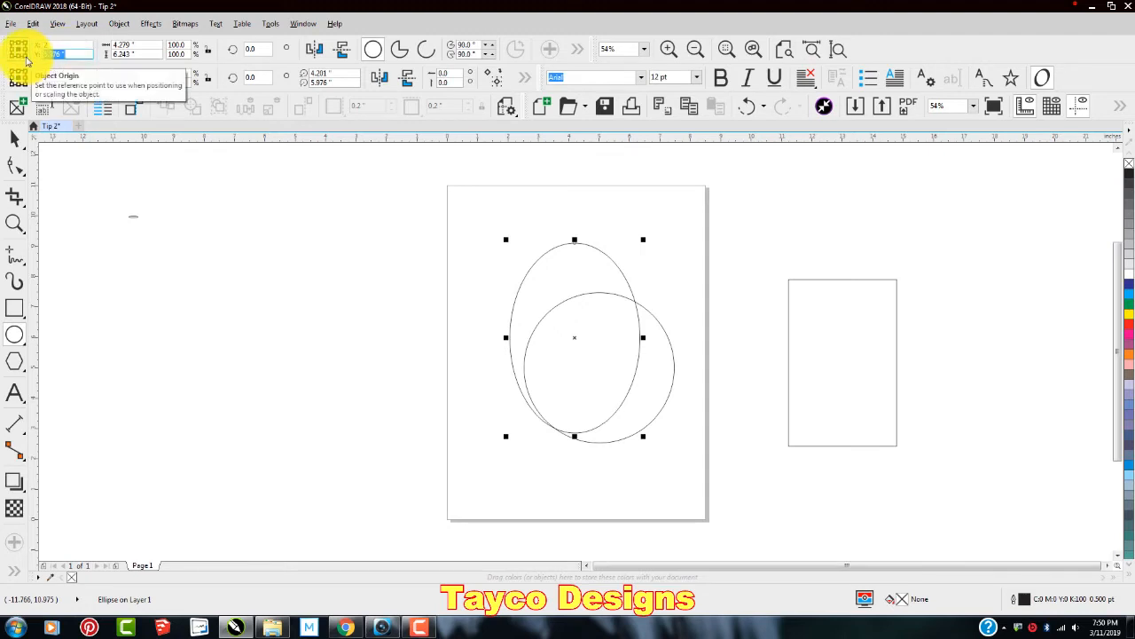
text(2)
key(Return)
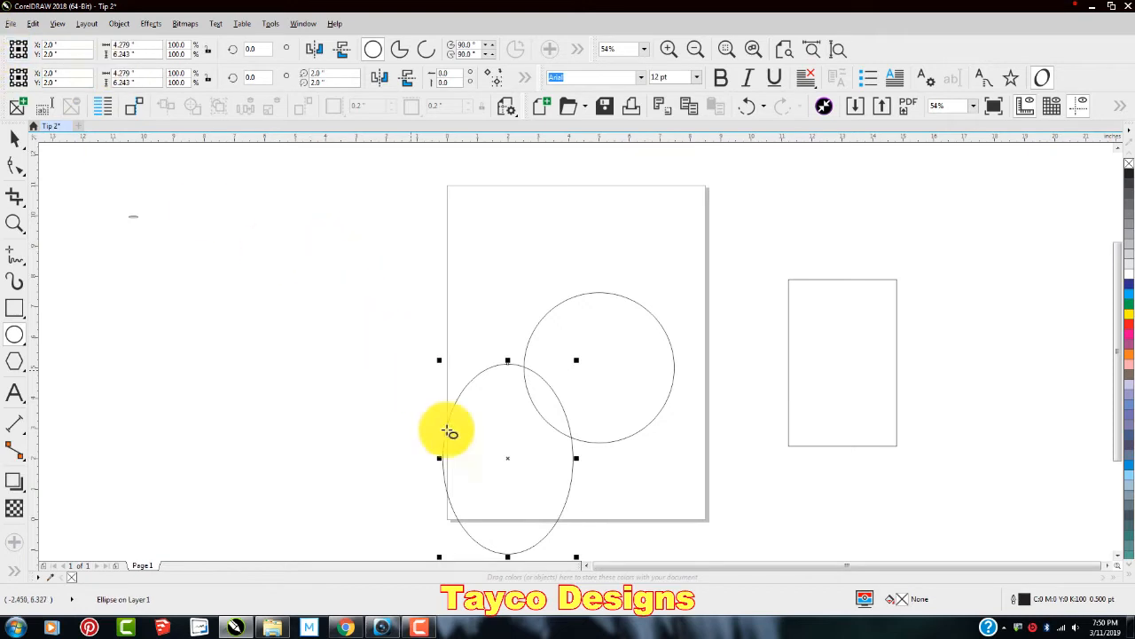
Step: Move the tall ellipse to about X -1.07, Y 5.22 inches over the page's left edge and resize it to 2 by 7 inches
drag(506, 456, 414, 360)
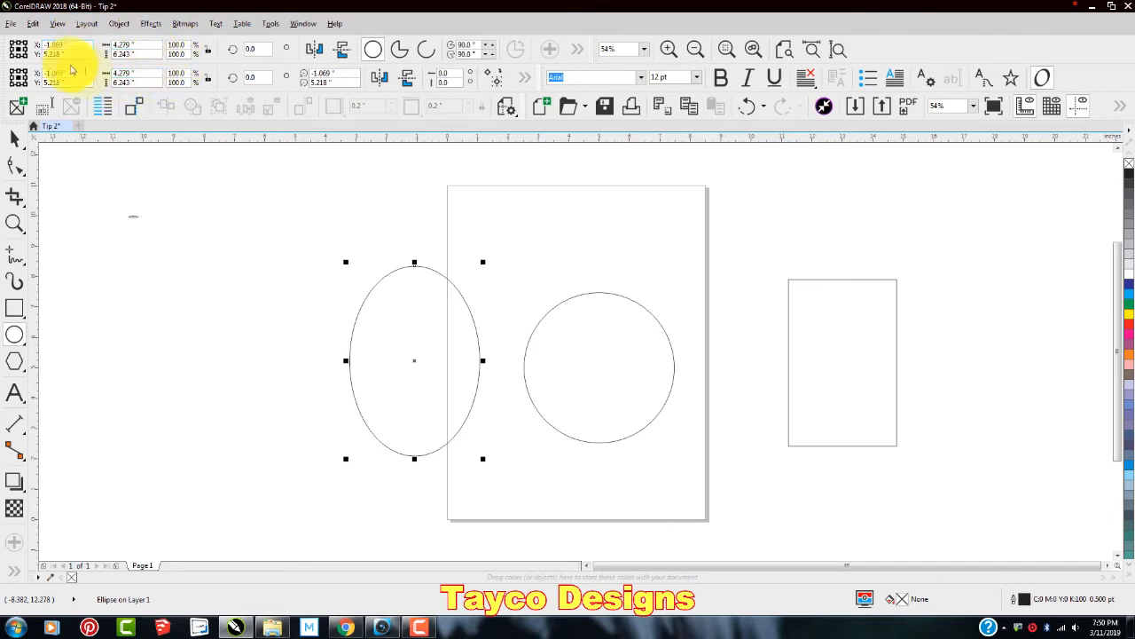
double_click(142, 46)
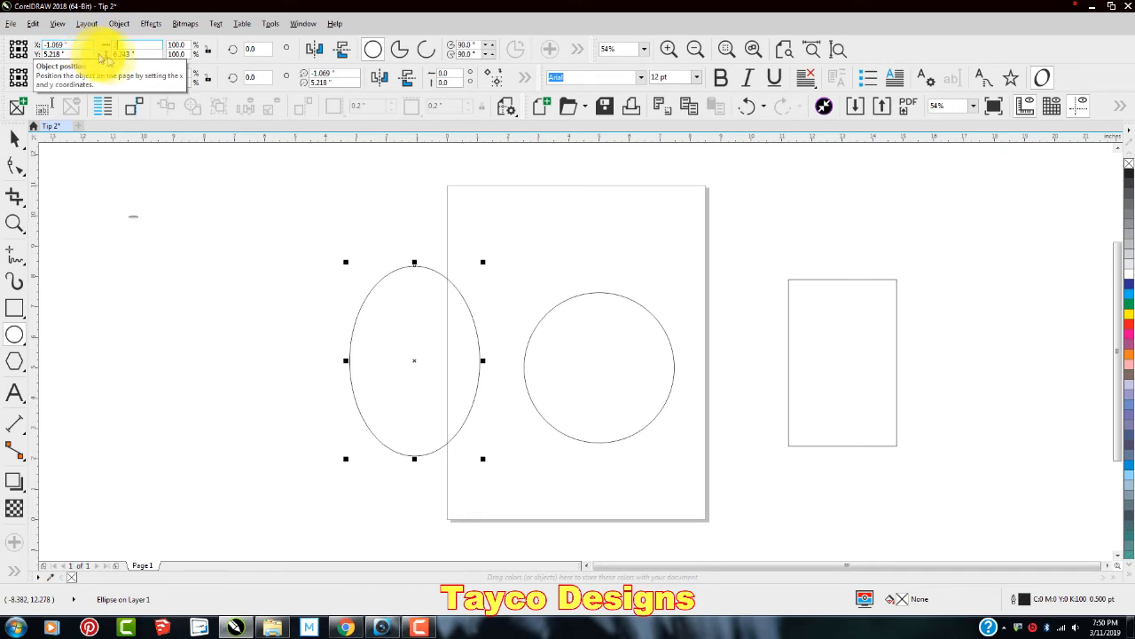
text(2)
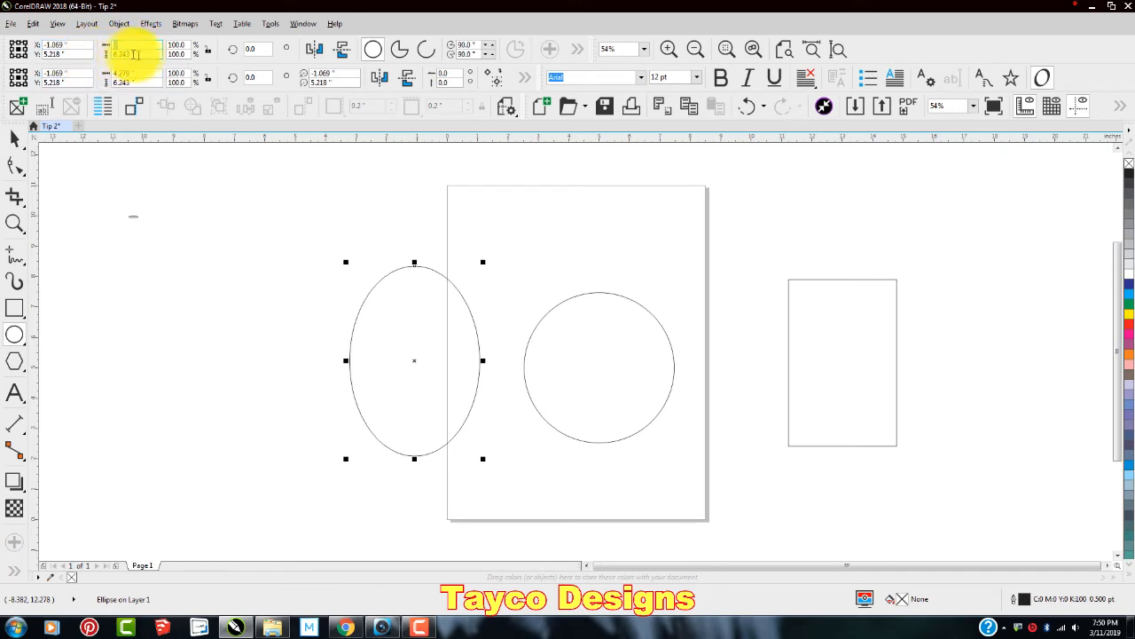
key(Tab)
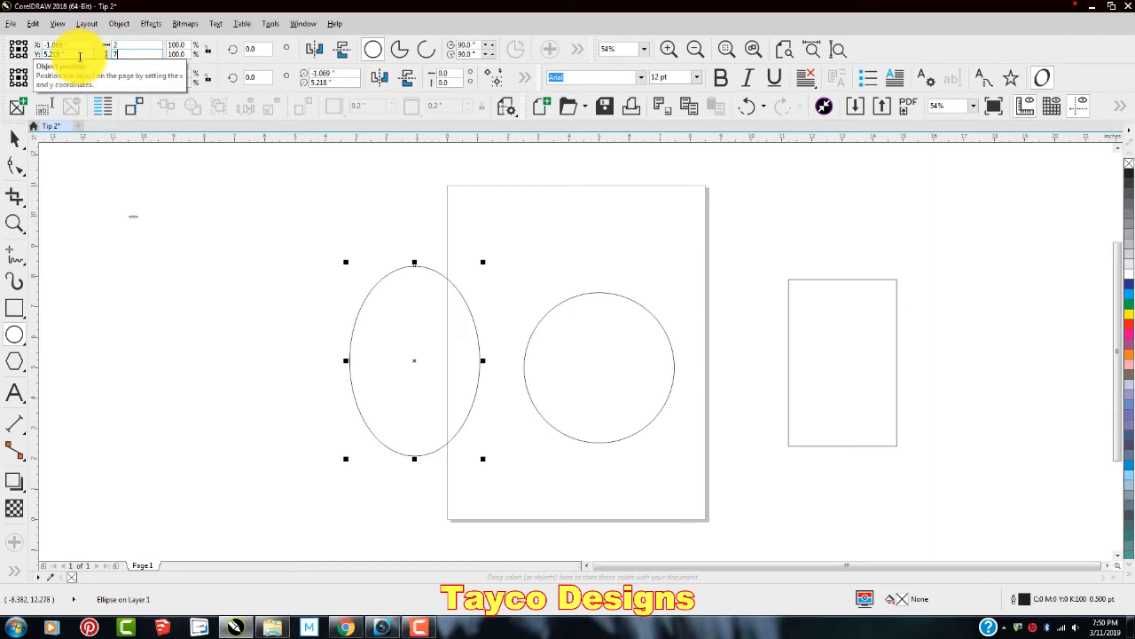
key(Return)
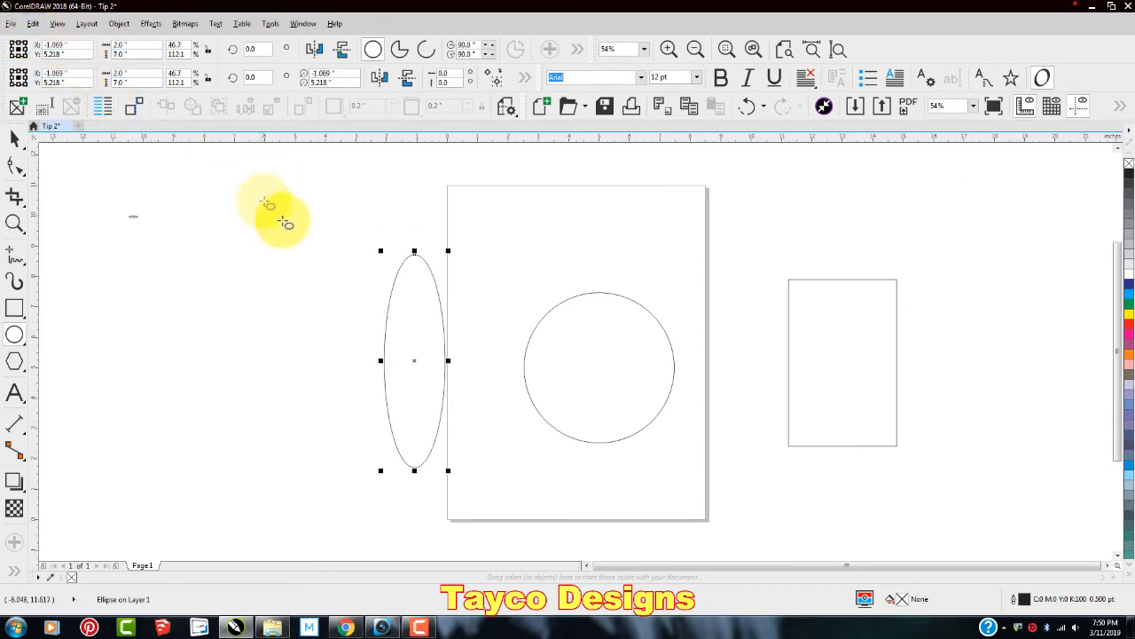
Step: Move the narrow ellipse onto the circle's centre and resize it to 4 inches wide by 7.5 inches high
drag(413, 363, 602, 364)
click(133, 45)
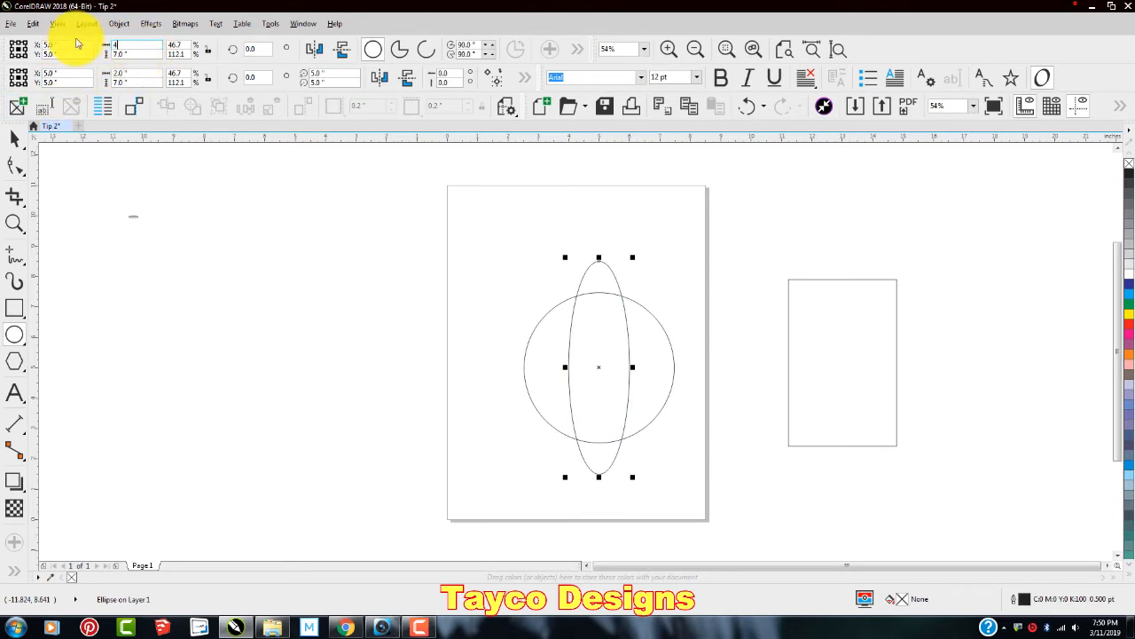
click(130, 54)
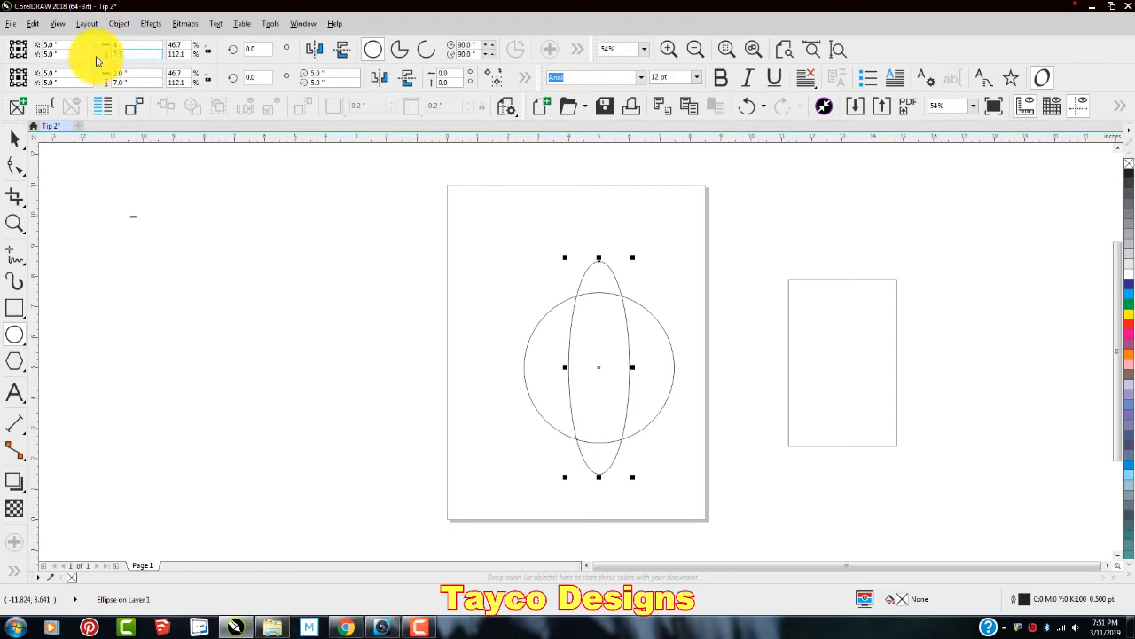
text(7.5)
key(Return)
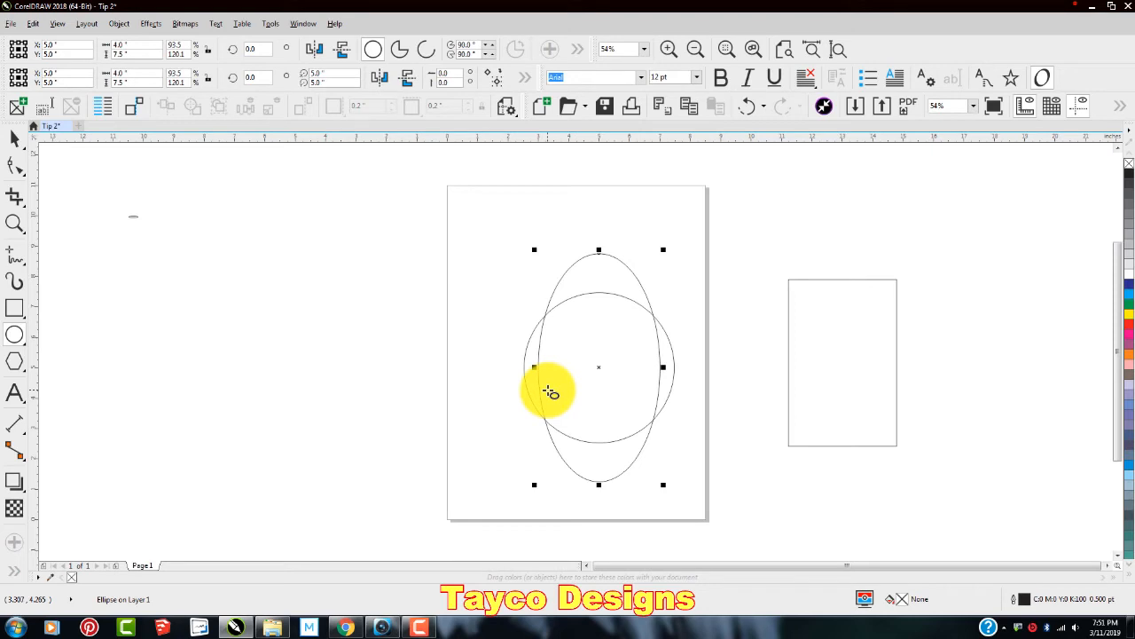
Step: Centre the ellipse and the circle individually on the page, and leave nothing selected
key(p)
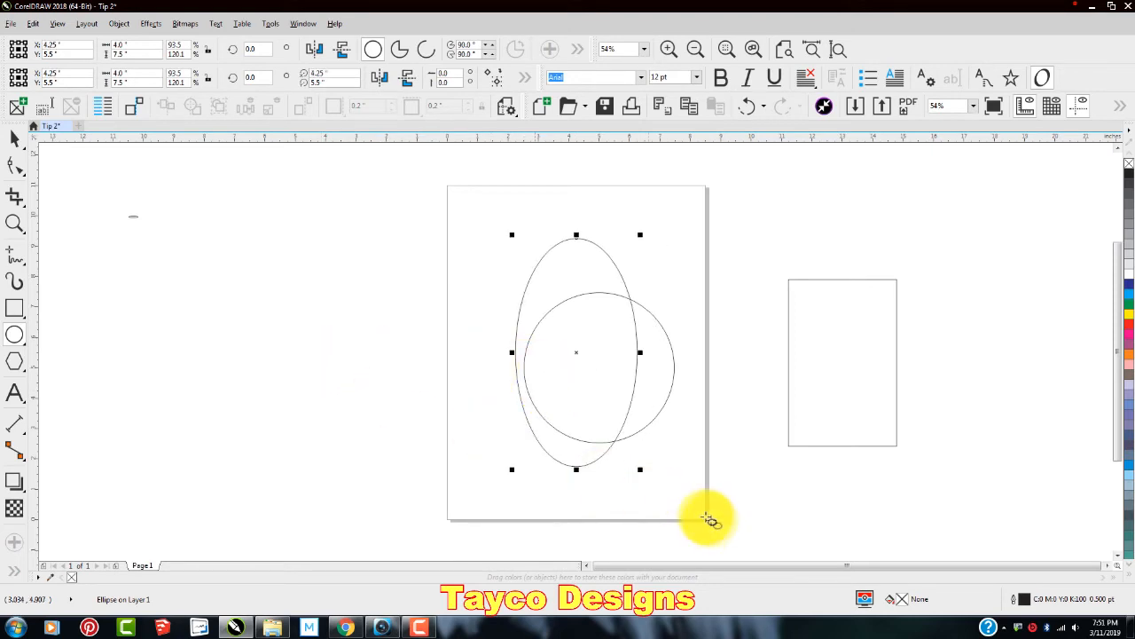
key(Escape)
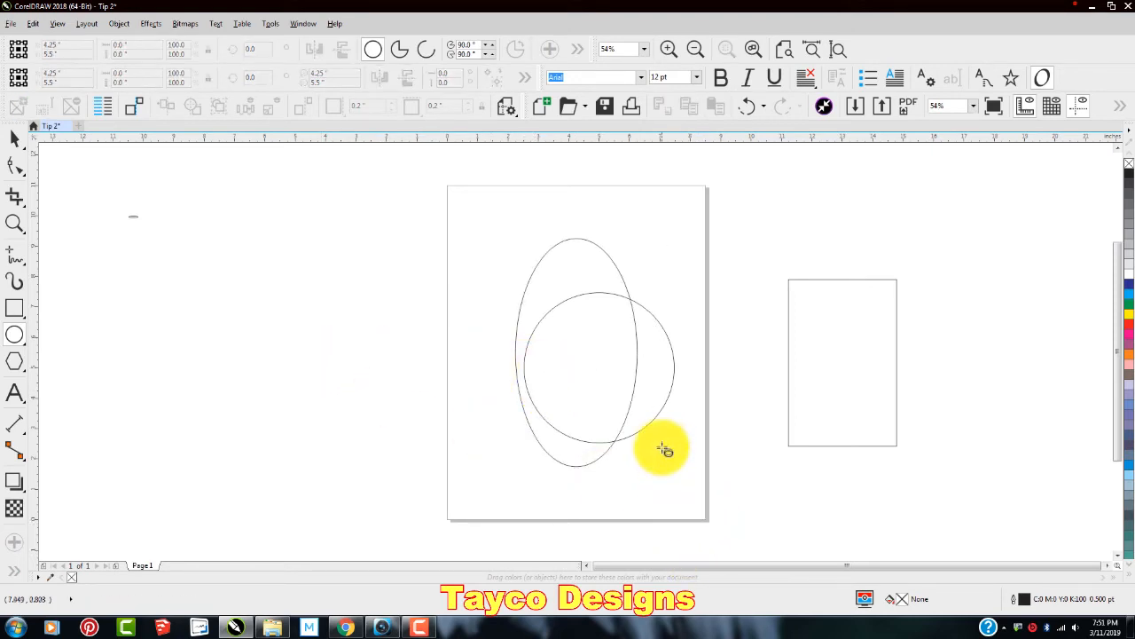
click(15, 139)
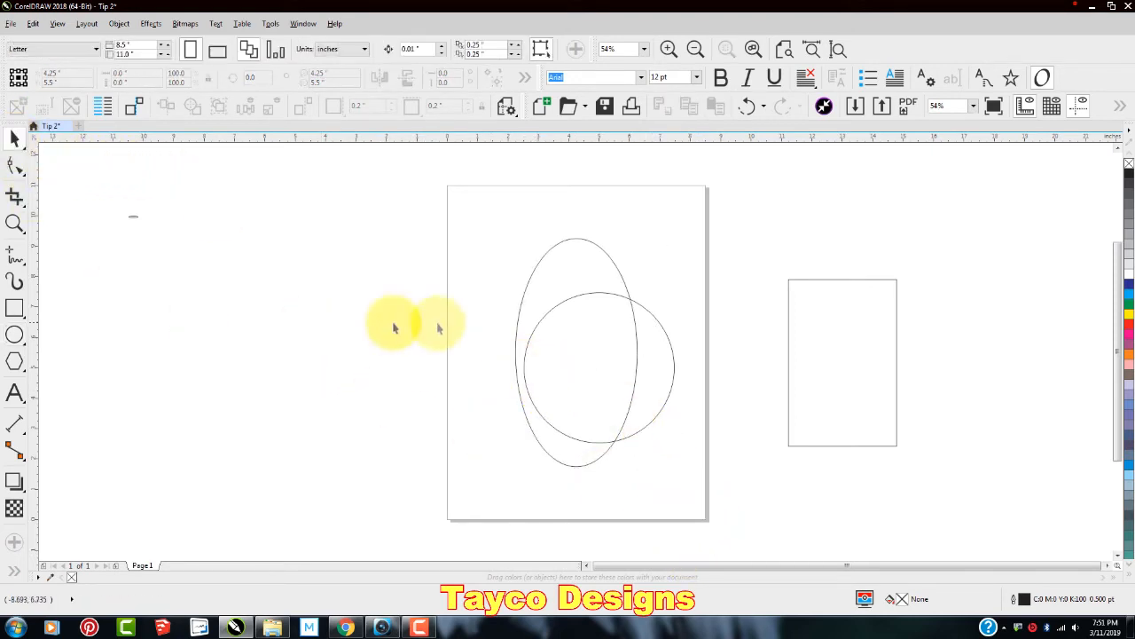
click(647, 427)
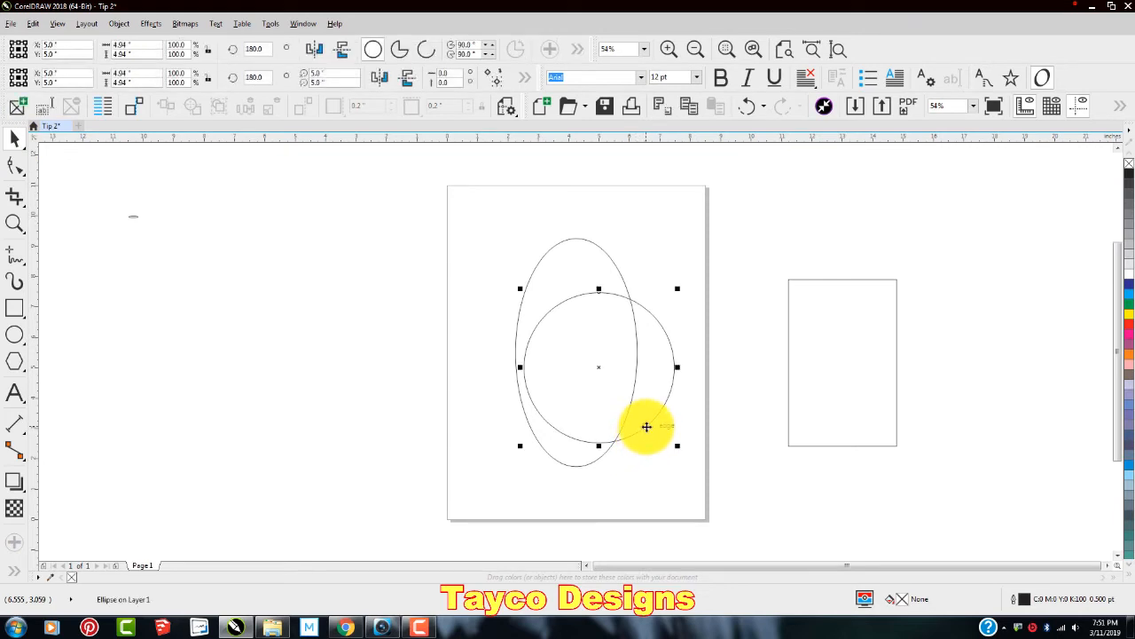
key(p)
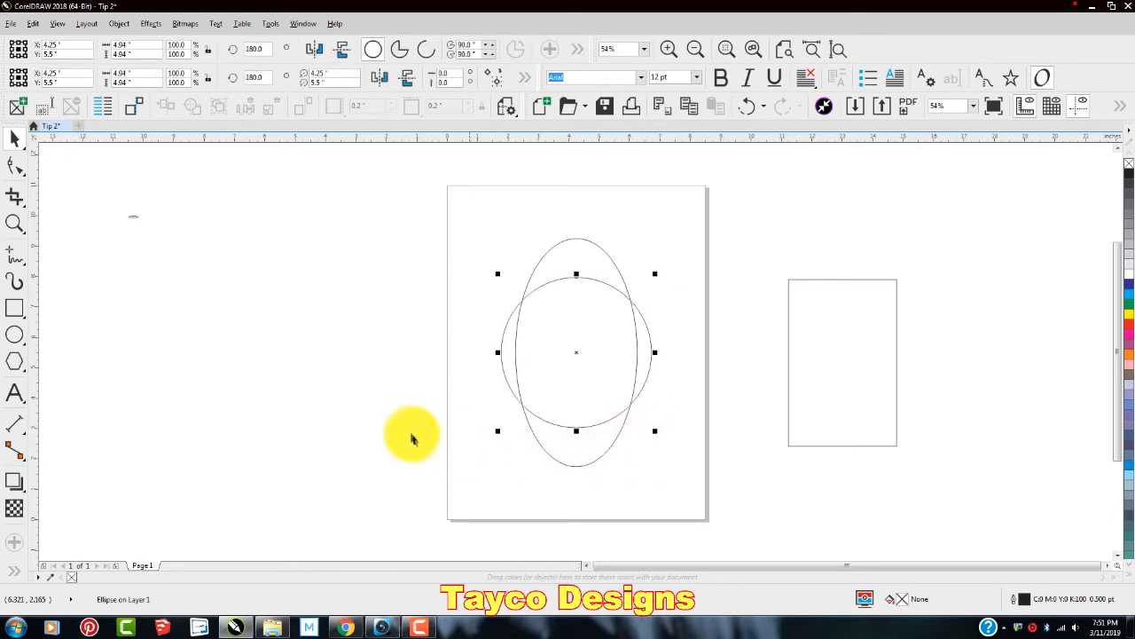
click(387, 423)
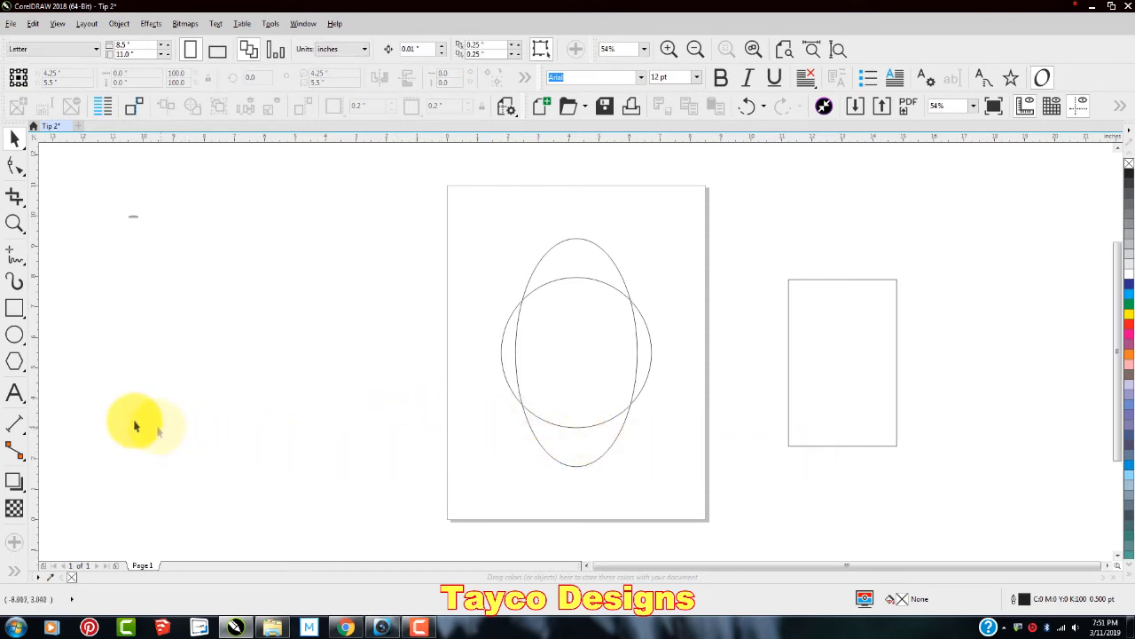
Step: Draw a tall five-sided polygon about 2.5 by 4.06 inches in the empty area beside the page's left edge
click(17, 363)
click(22, 373)
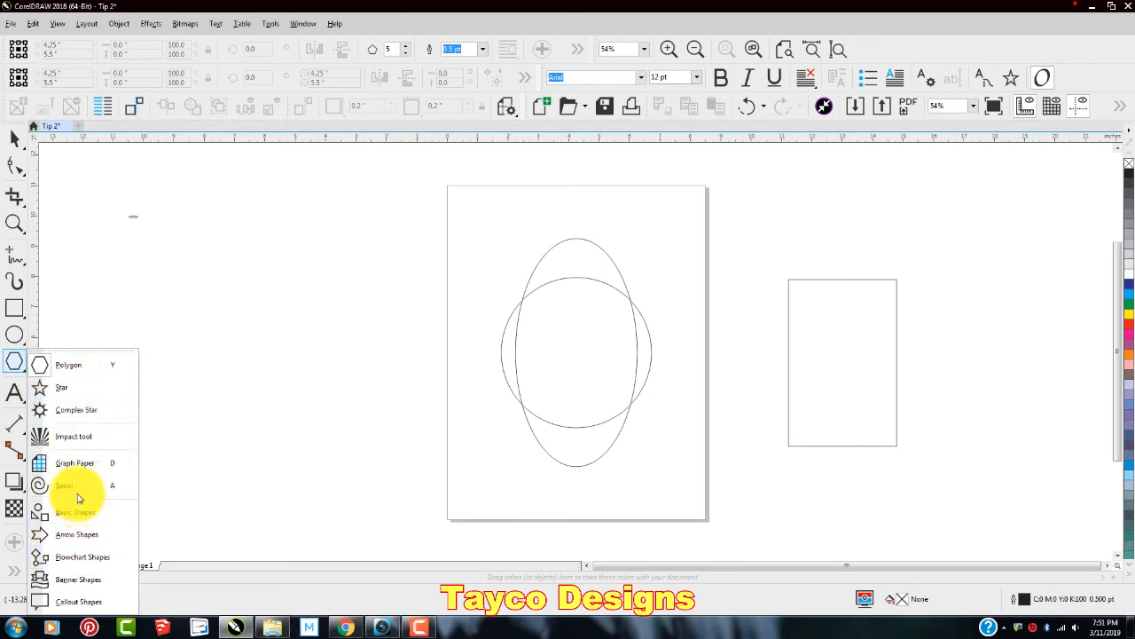
click(87, 367)
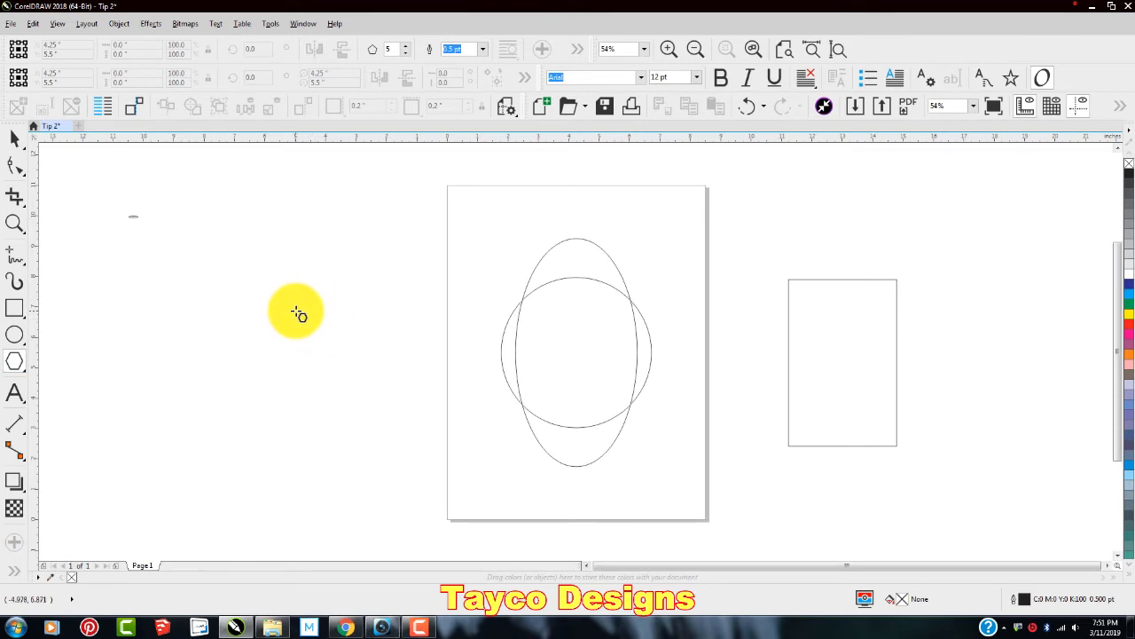
drag(297, 313, 375, 446)
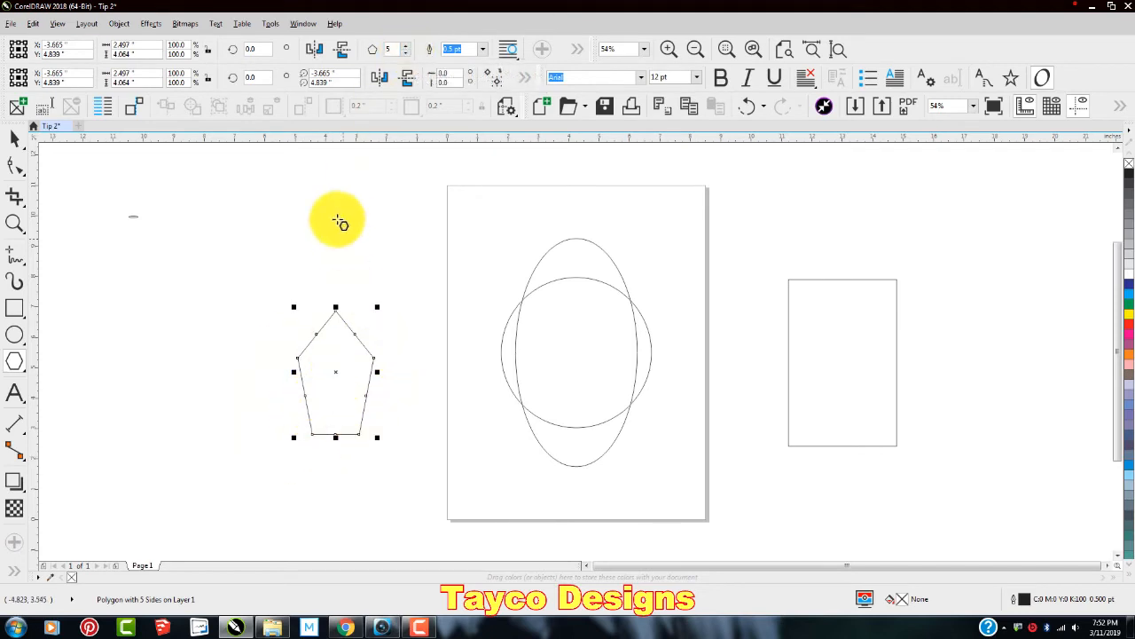
Step: Increase the tall polygon's number of sides stepwise to 14
click(407, 51)
click(407, 51)
click(407, 50)
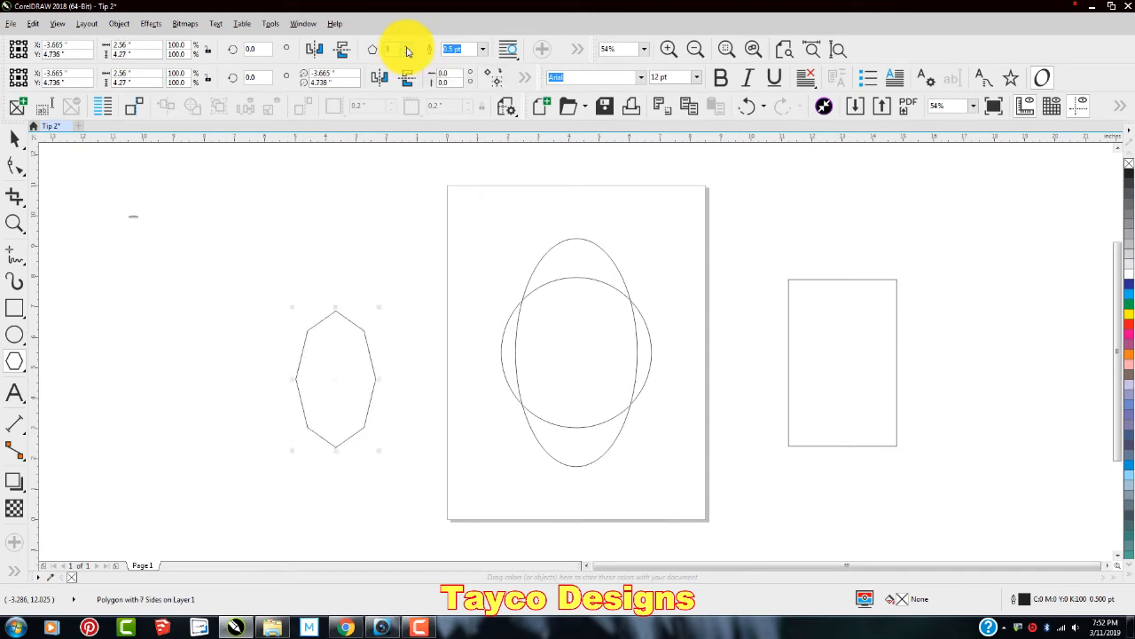
click(407, 50)
click(407, 51)
click(407, 50)
click(407, 50)
click(407, 51)
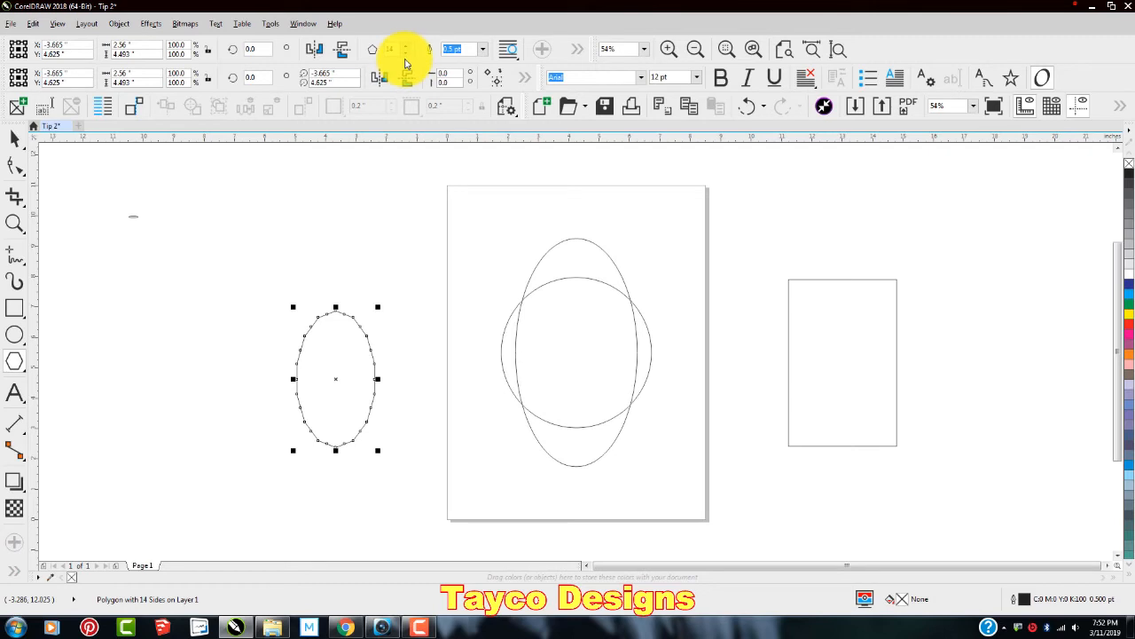
Step: Reduce the tall polygon's number of sides stepwise to 4 to form a diamond
click(405, 58)
click(406, 58)
click(405, 58)
click(405, 59)
click(406, 59)
click(405, 59)
click(406, 58)
click(406, 58)
click(406, 58)
click(405, 59)
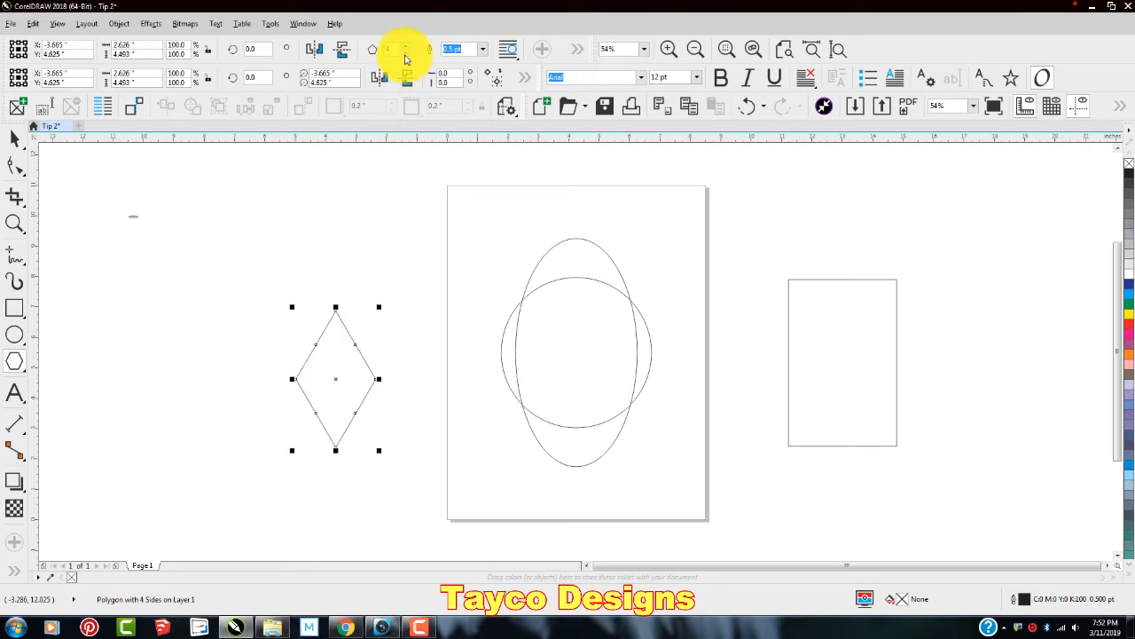
Step: Set the tall polygon to 3 sides, bring it back to 5 sides, and deselect it
click(401, 46)
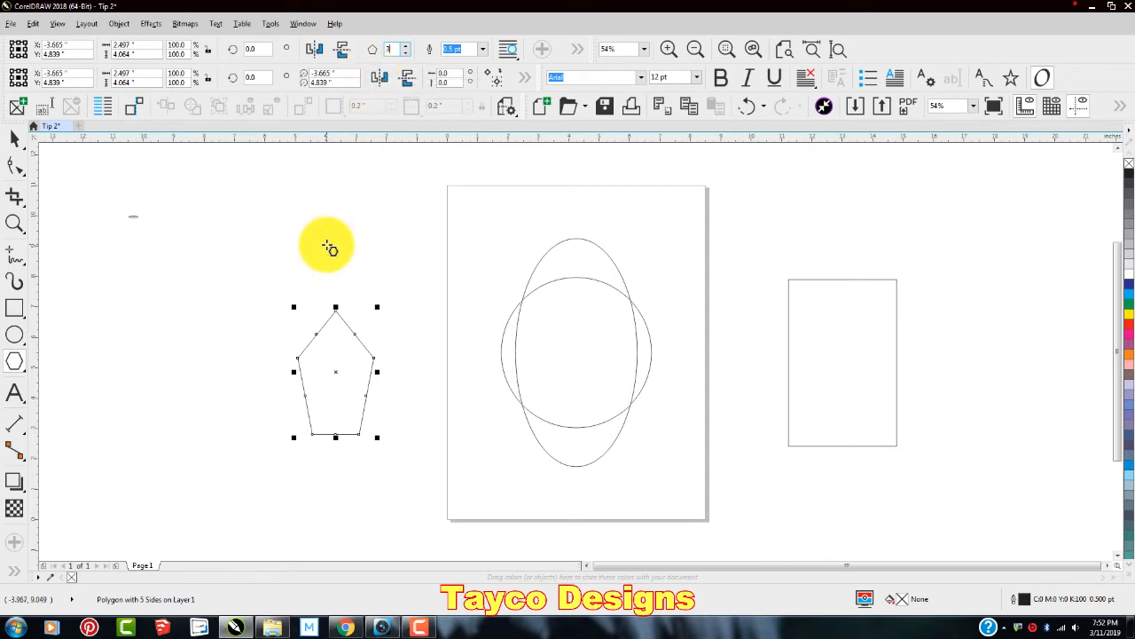
key(Return)
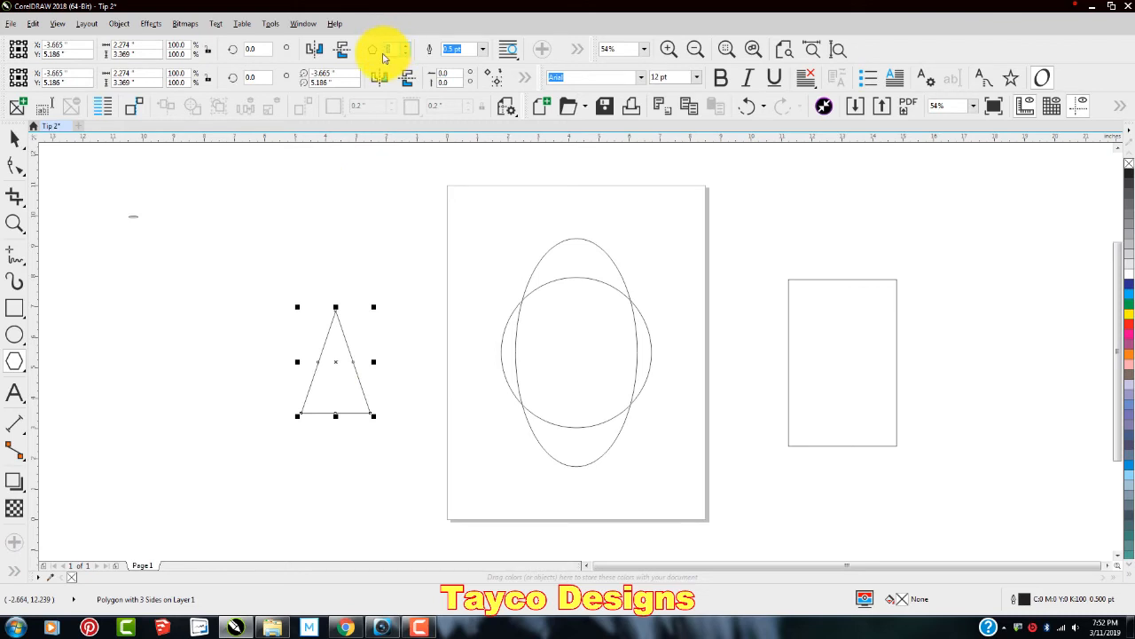
scroll(384, 58, up, 2)
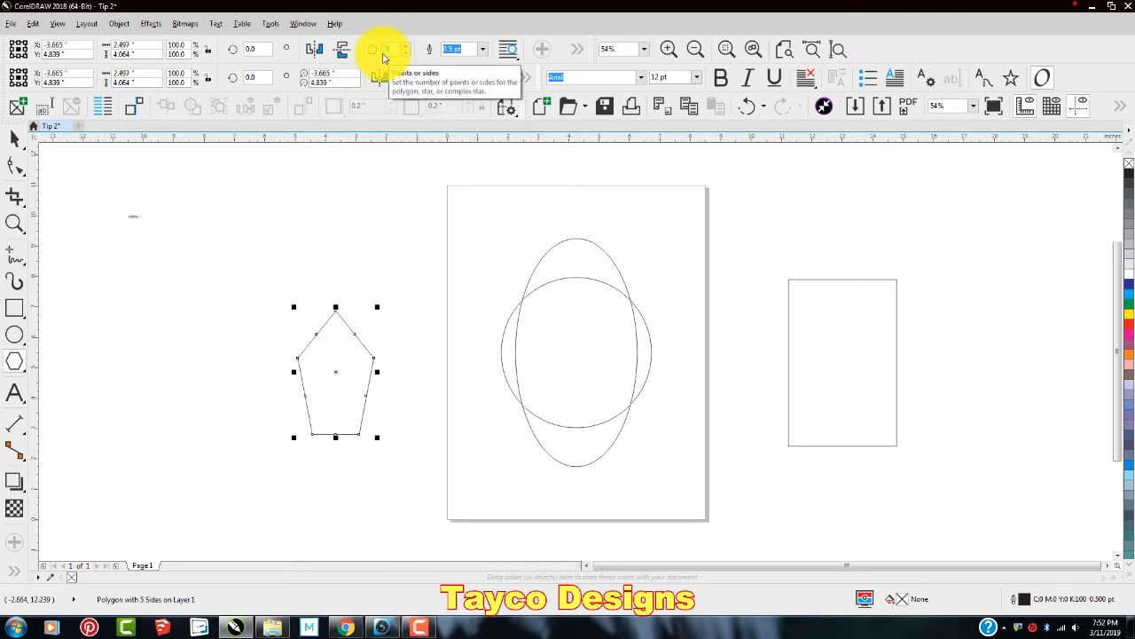
click(375, 216)
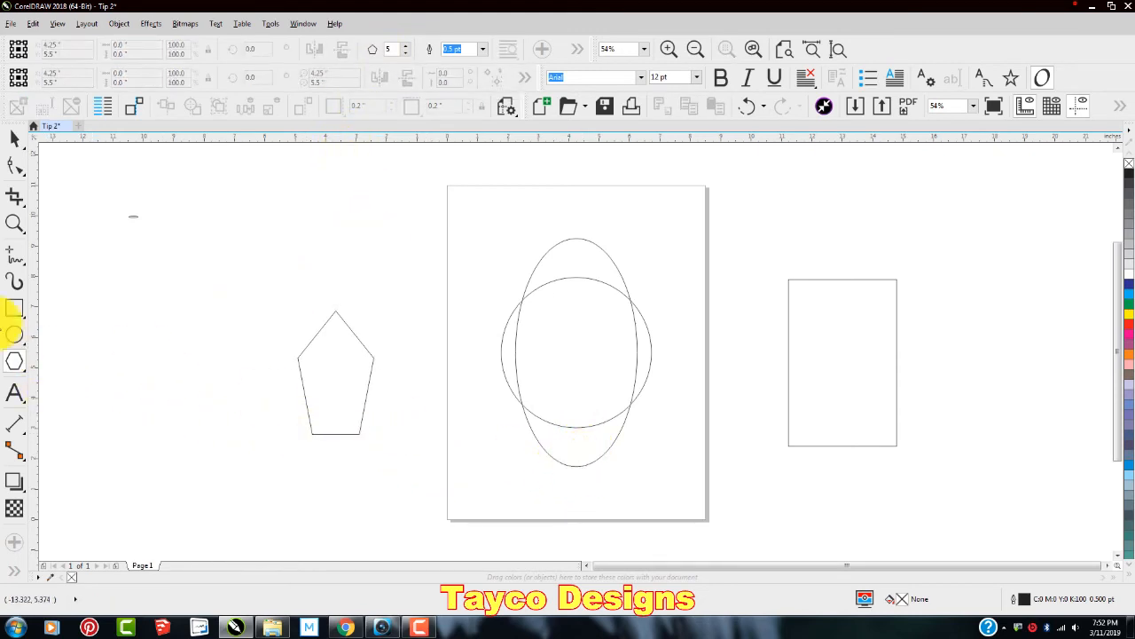
Step: Draw a regular five-sided polygon about 3.5 by 3.33 inches across the page's left edge, near its upper half
click(15, 361)
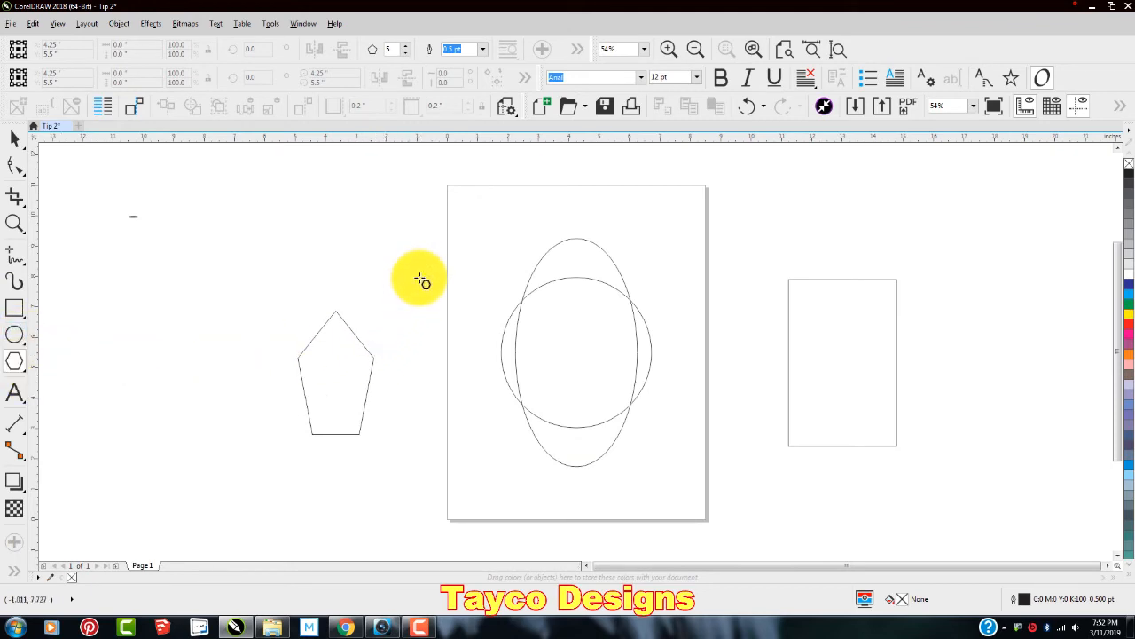
drag(394, 238, 489, 349)
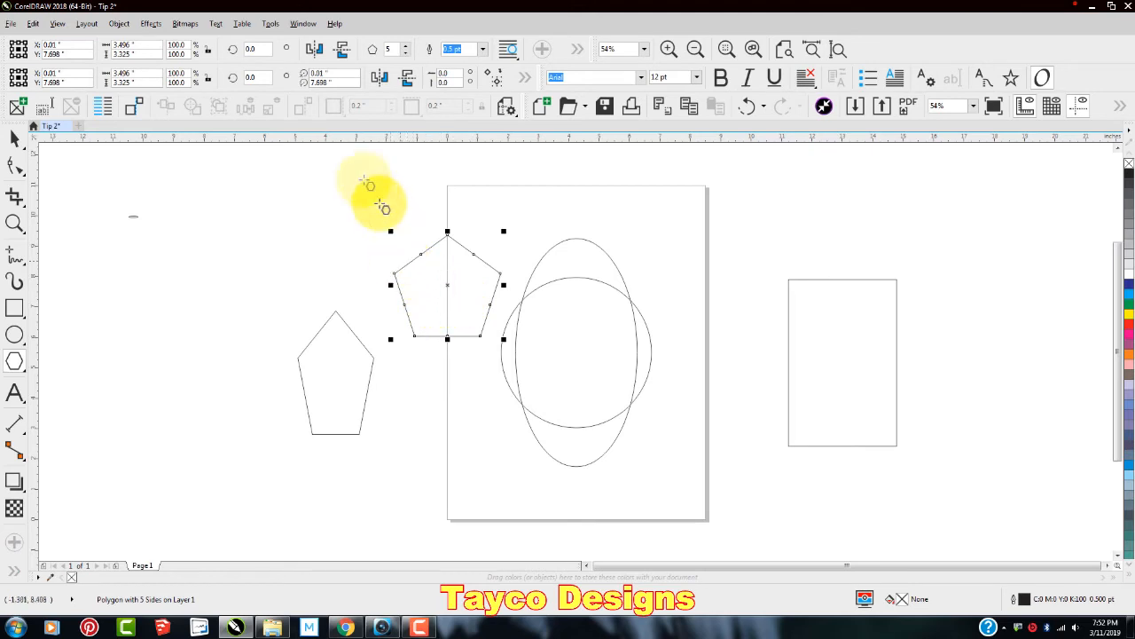
Step: Increase the regular polygon's number of sides to 8
click(405, 49)
click(406, 49)
click(405, 49)
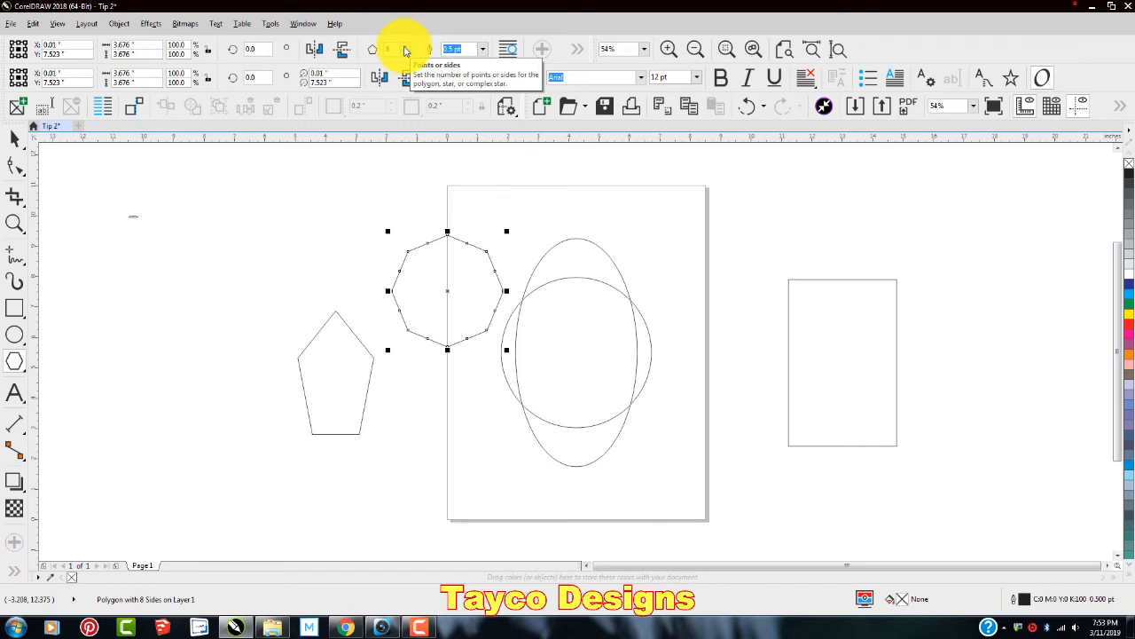
Step: Reduce the regular polygon's number of sides one at a time to 3, forming a triangle
click(406, 55)
click(406, 55)
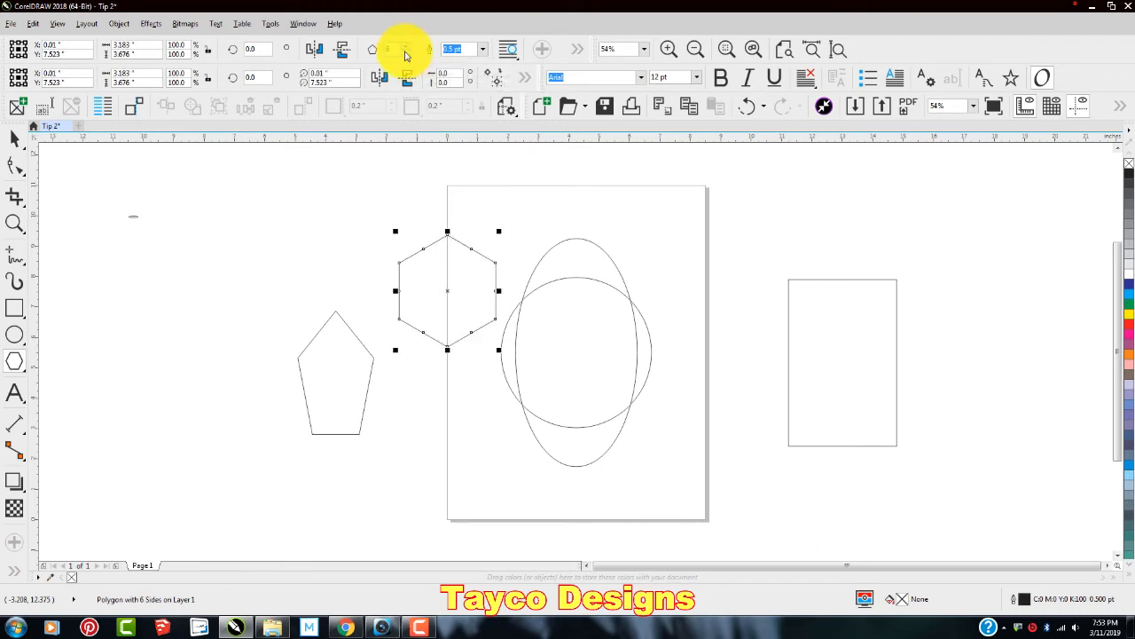
click(406, 55)
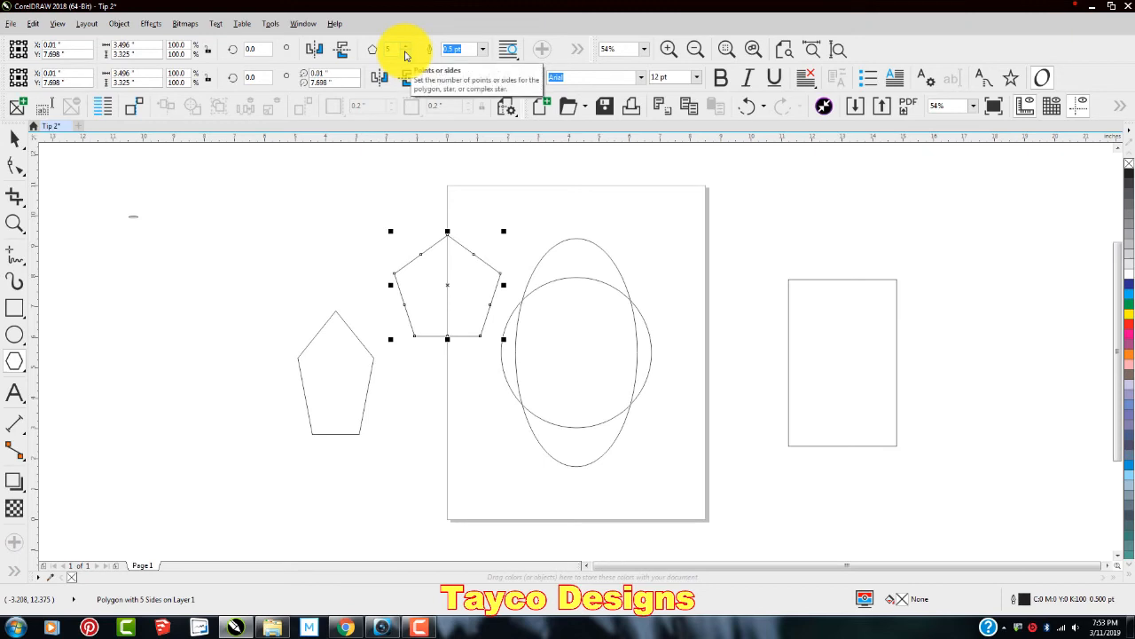
click(405, 55)
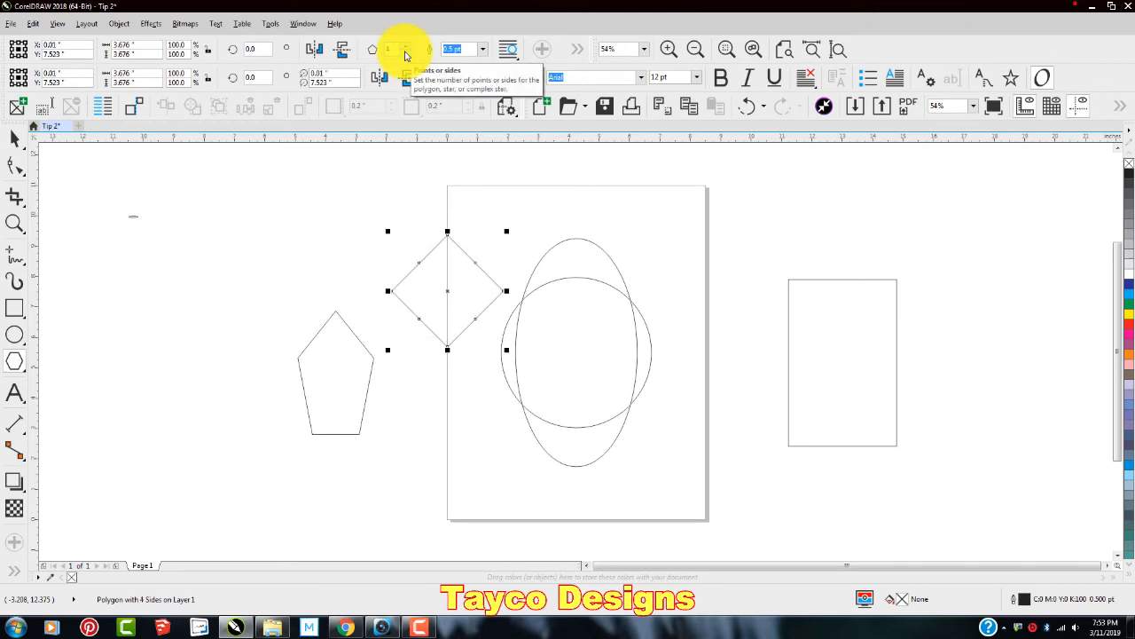
click(405, 55)
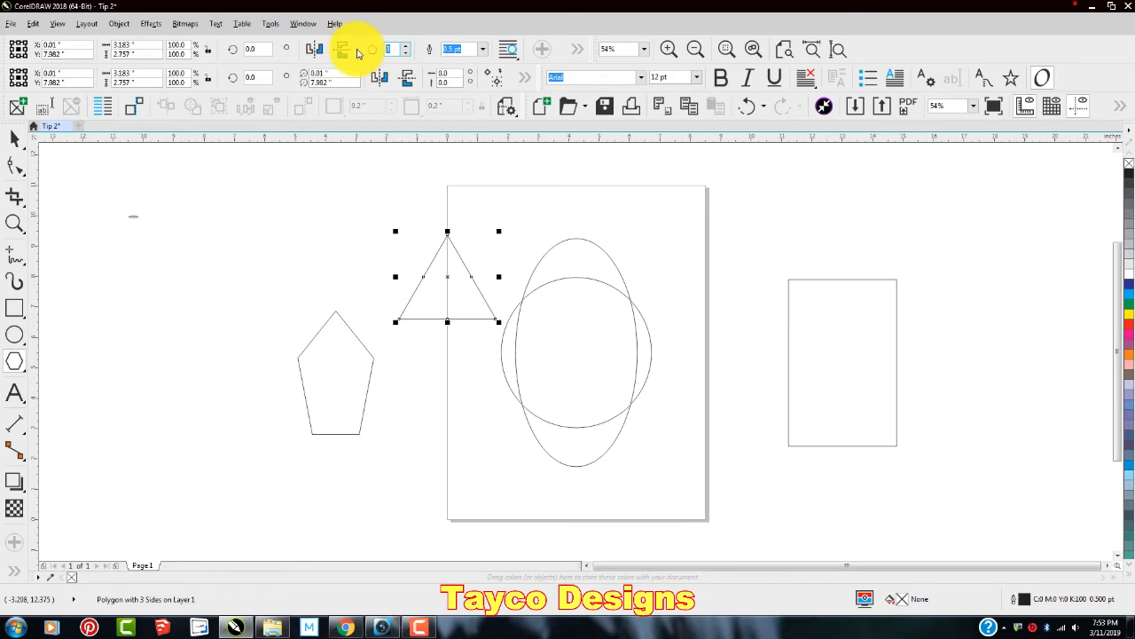
Step: Set the regular polygon's number of sides to 10 and deselect it
text(10)
key(Return)
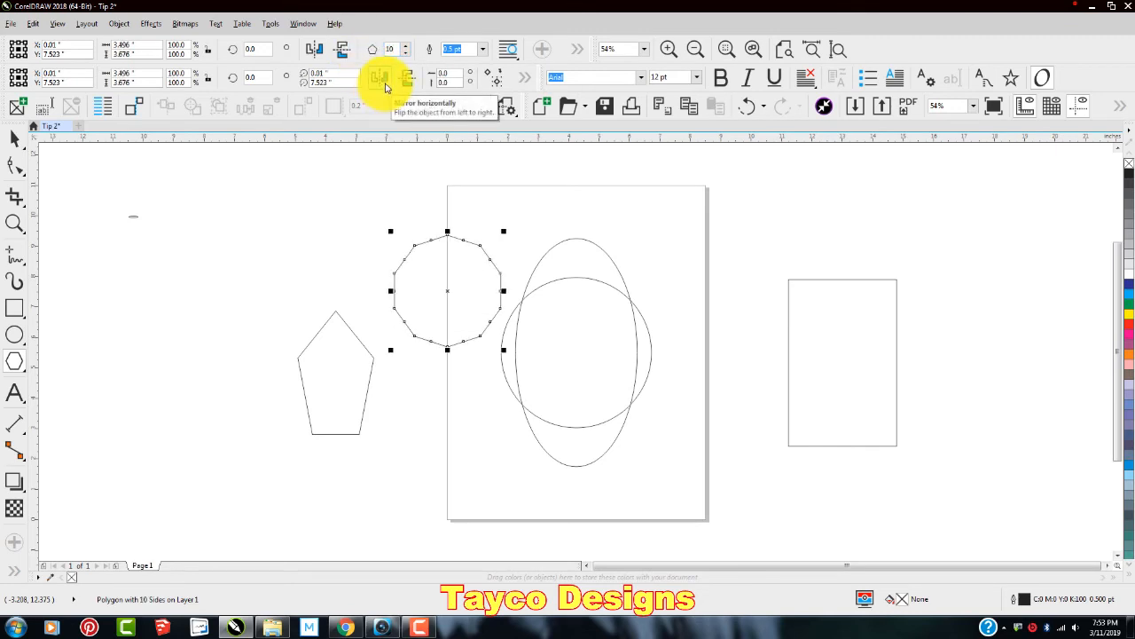
click(463, 384)
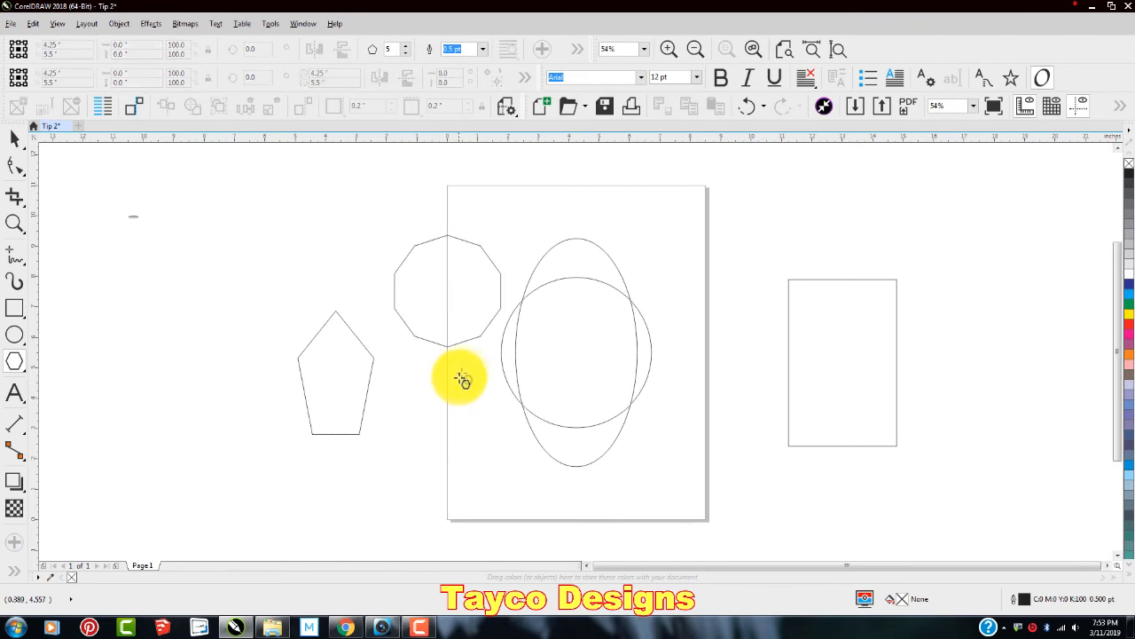
scroll(453, 324, up, 2)
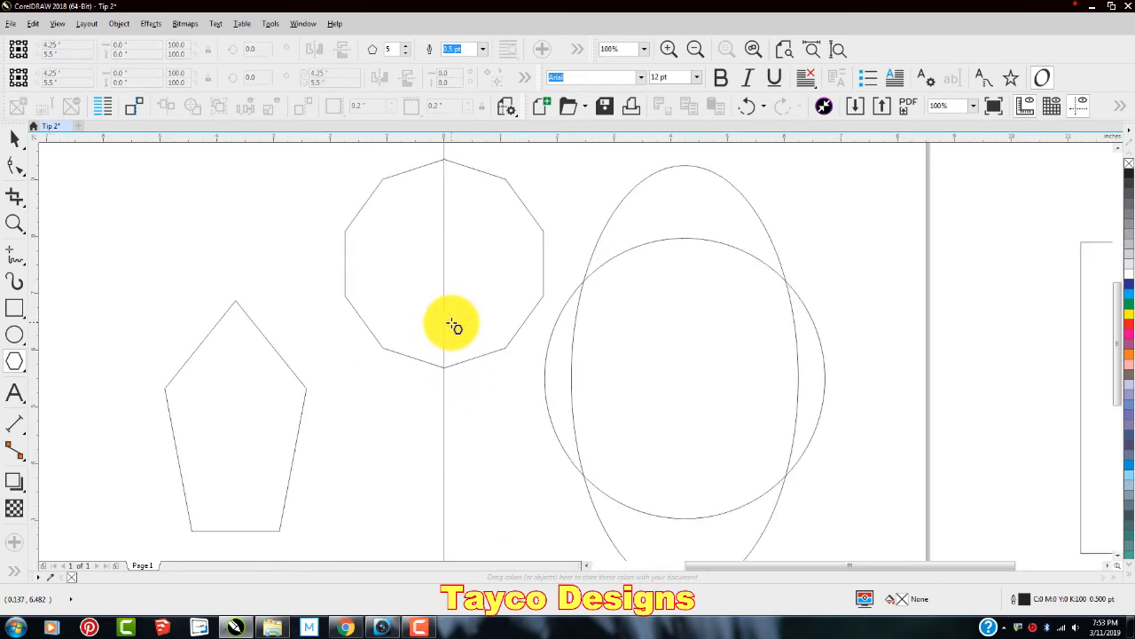
scroll(452, 325, down, 6)
scroll(459, 347, up, 2)
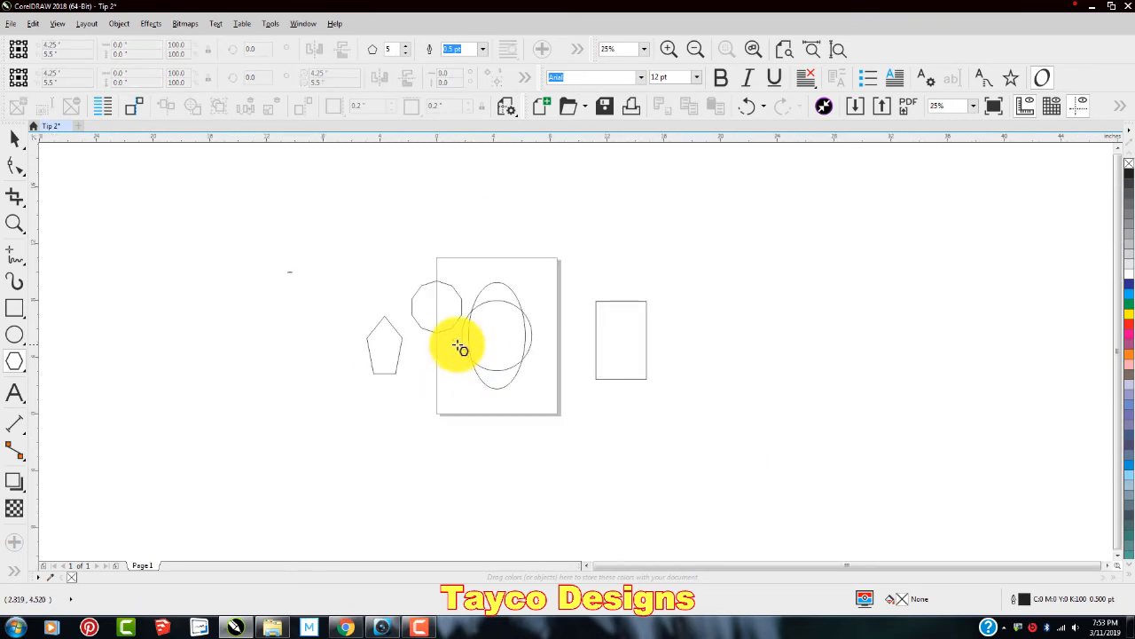
Step: Move the ten-sided polygon onto the page, inside the overlapping circle and ellipse, at about X 4.29, Y 5.5 inches
scroll(458, 347, up, 1)
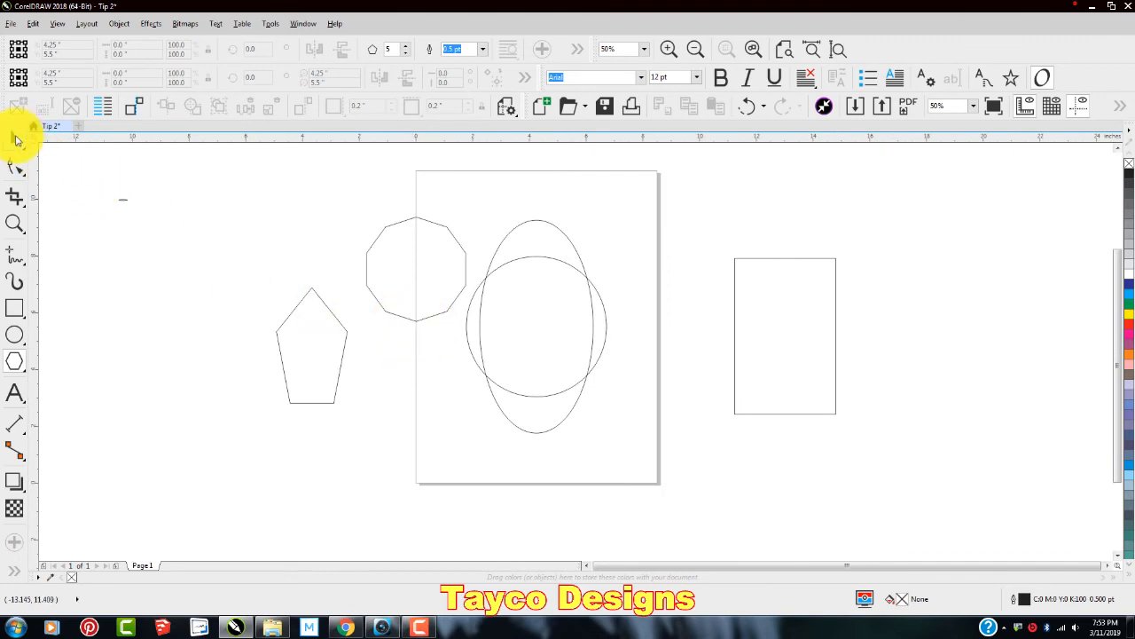
click(15, 139)
click(426, 320)
drag(414, 276, 589, 334)
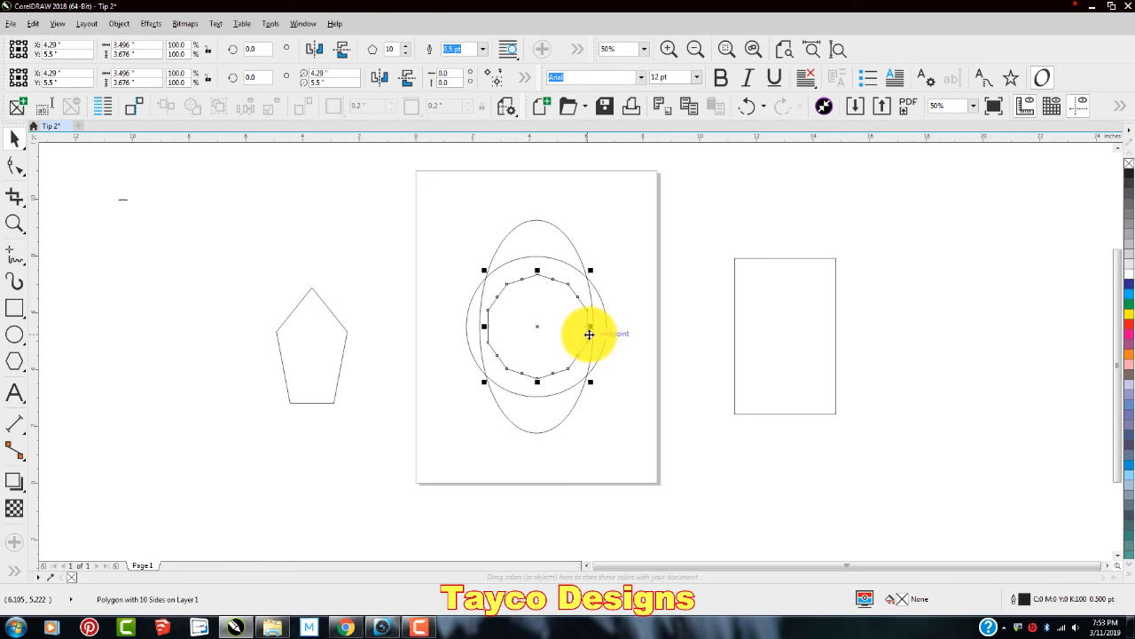
drag(589, 333, 589, 333)
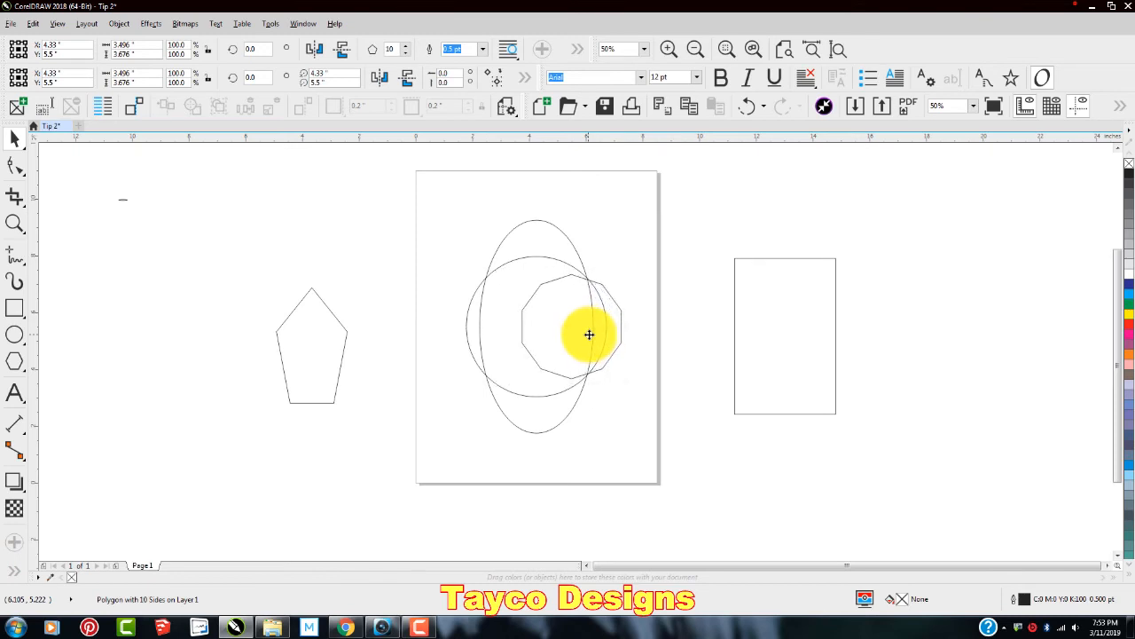
Step: Nudge the ten-sided polygon right to about X 6.52 inches so it overlaps the circle's right side, and deselect it
key(Right)
key(Right)
key(Right)
key(Right)
key(Right)
key(Right)
key(Right)
key(Right)
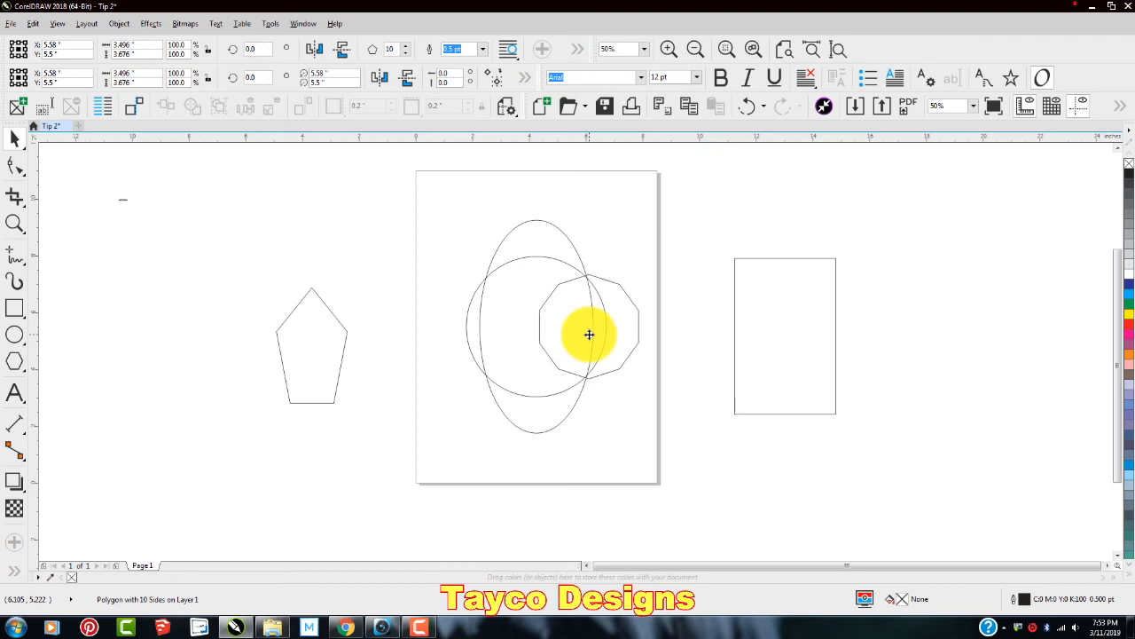
key(Right)
key(Right)
key(Right)
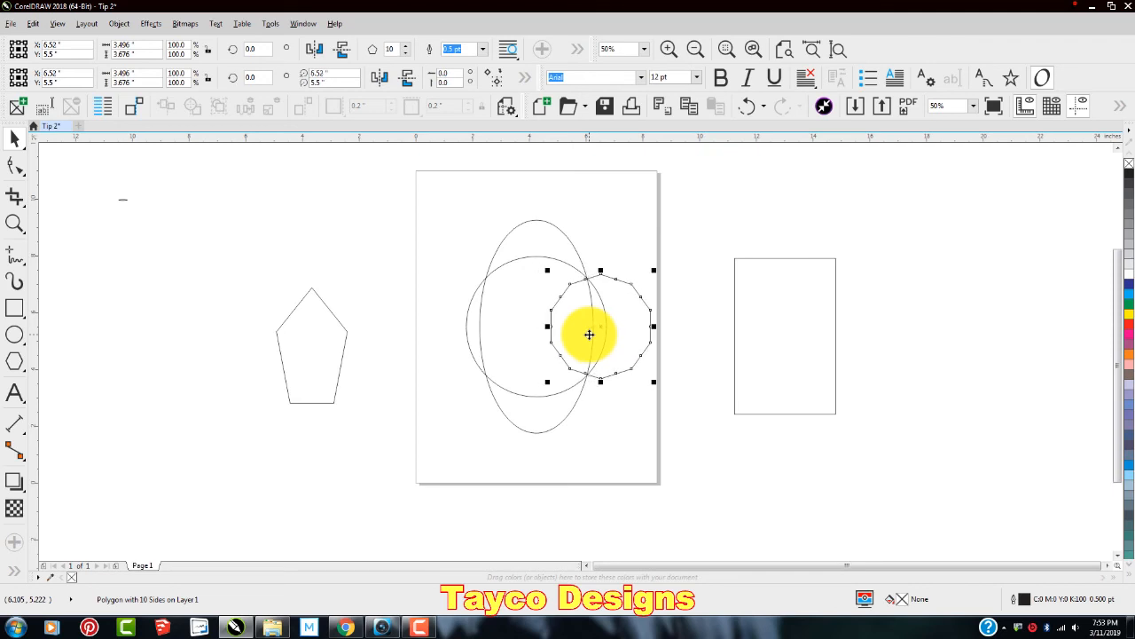
click(568, 444)
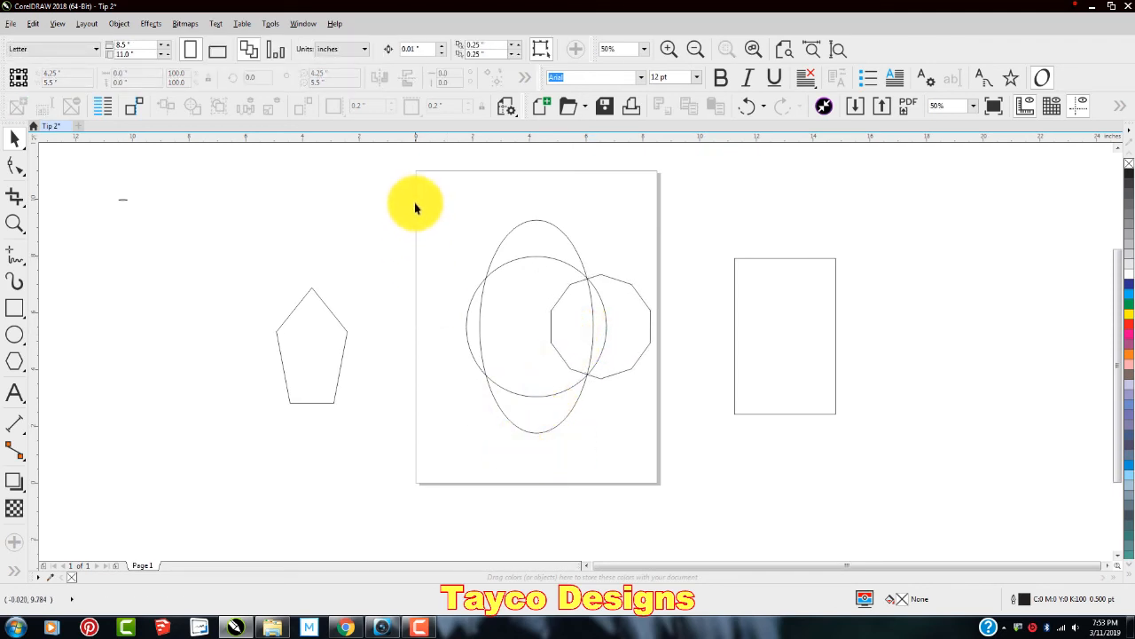
Step: Weld the circle, the ellipse and the ten-sided polygon into a single outline and deselect it
drag(420, 193, 672, 455)
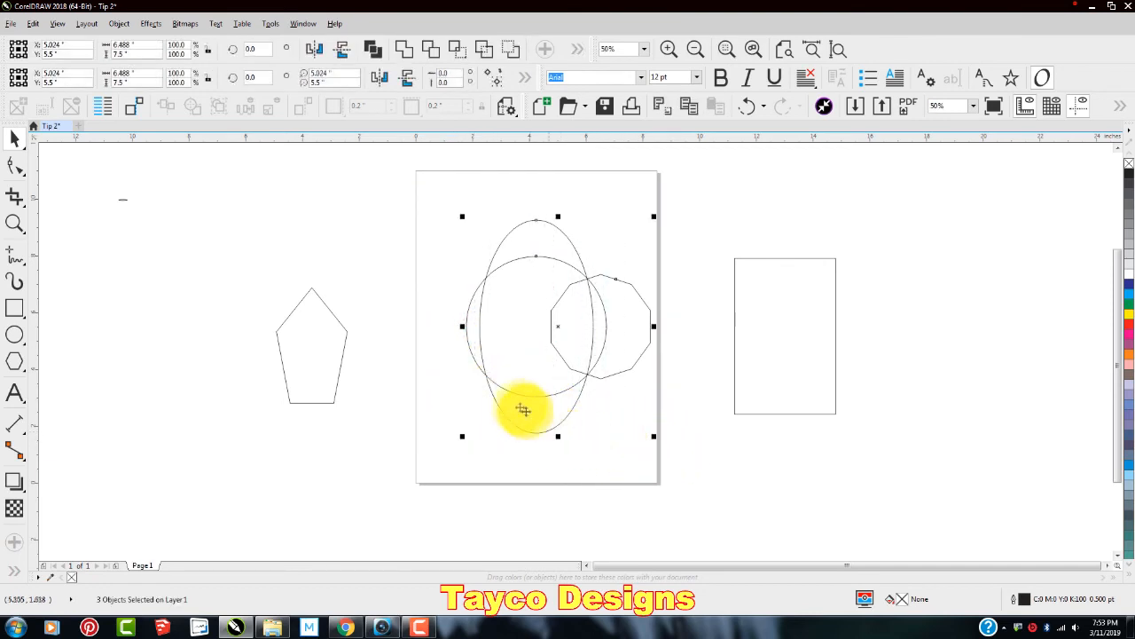
click(119, 24)
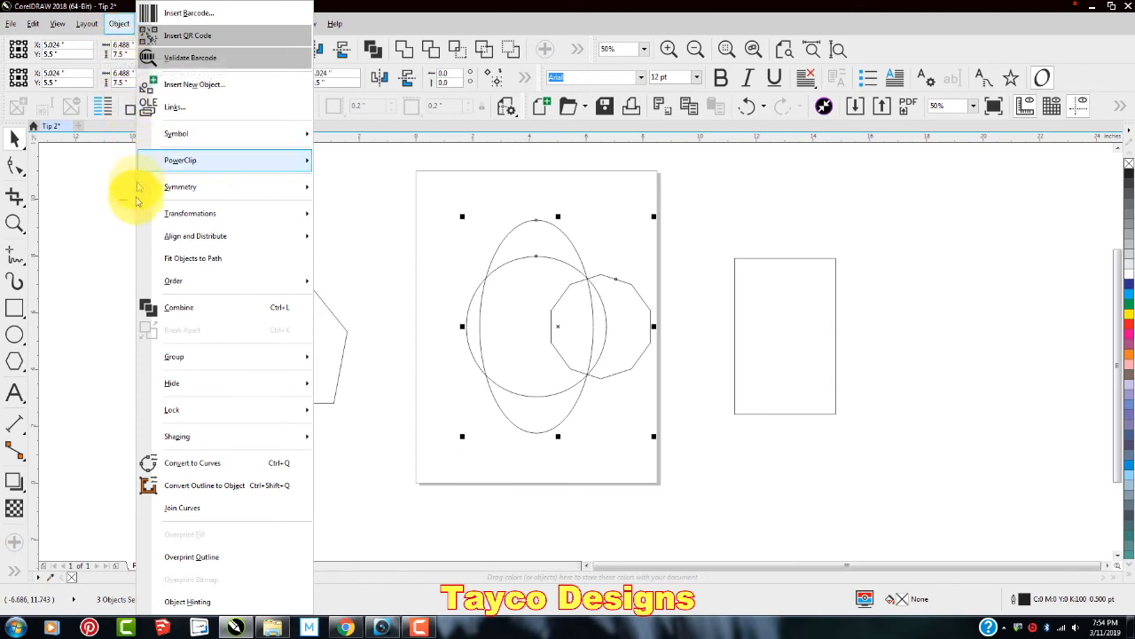
mouse_move(192, 445)
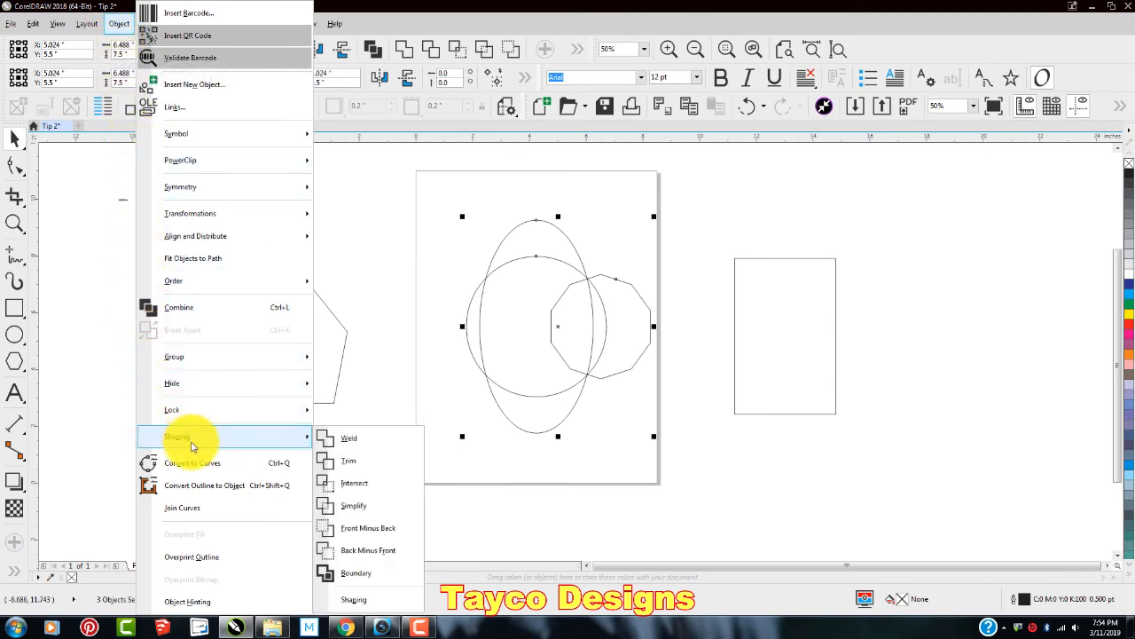
click(348, 441)
click(547, 464)
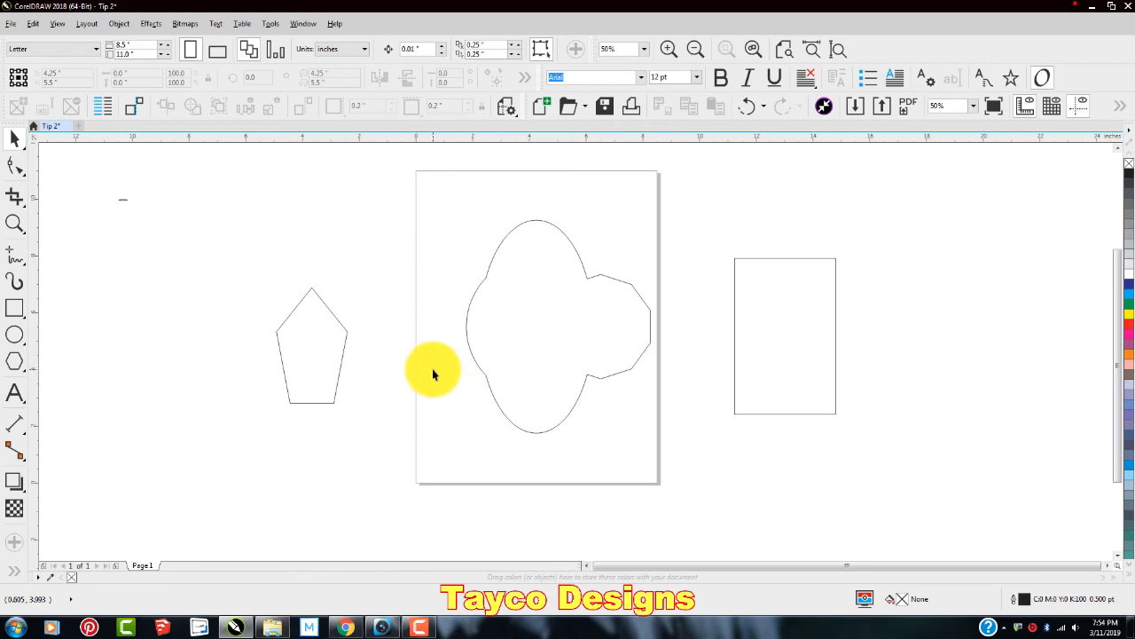
Step: Undo the weld and move the ten-sided polygon off the page, right of the rectangle, to about X 18, Y 3.95 inches
click(748, 106)
click(745, 105)
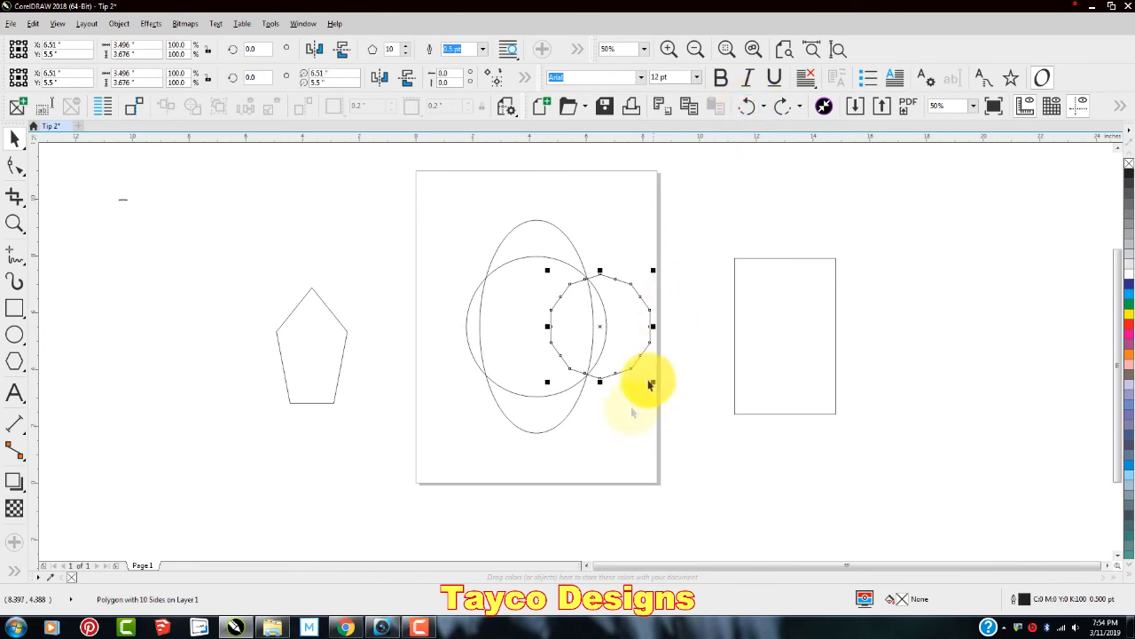
click(625, 363)
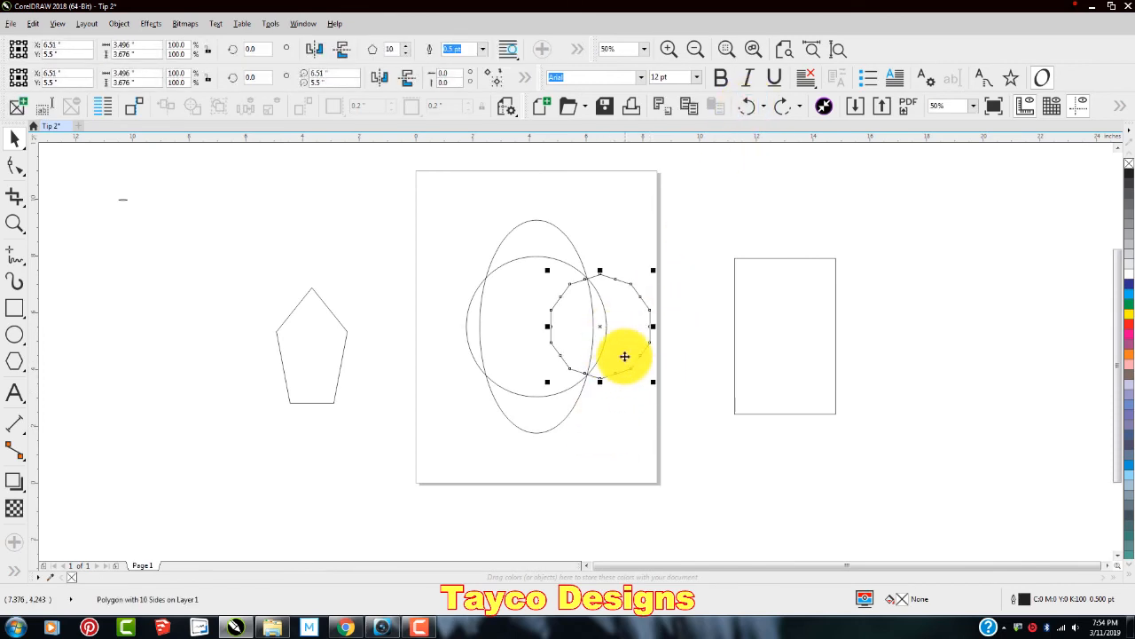
drag(599, 334, 926, 378)
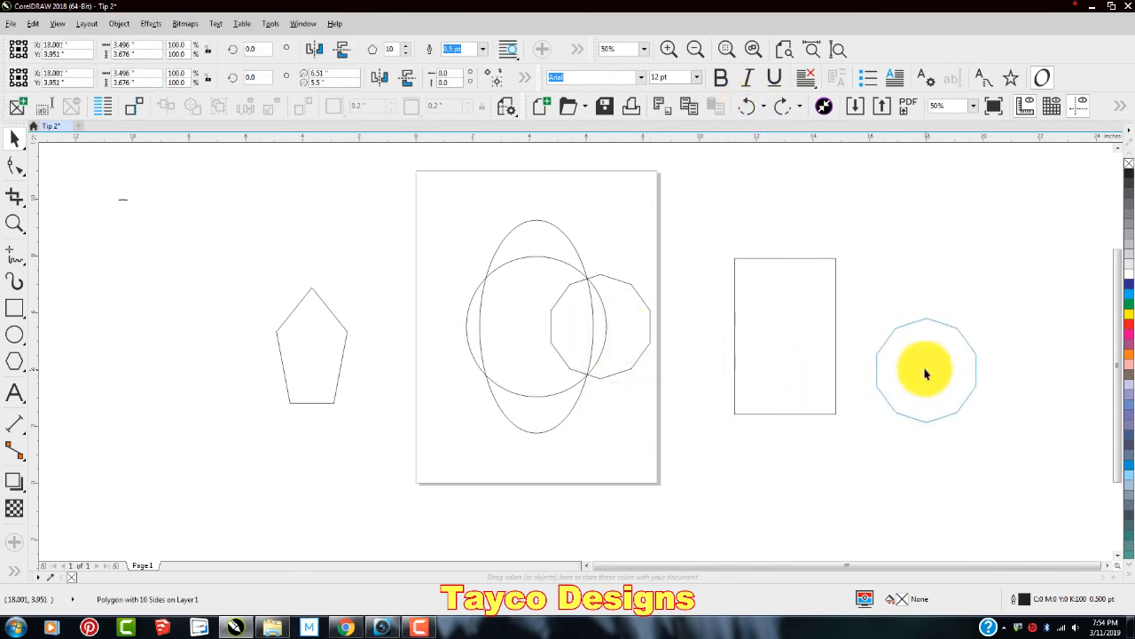
Step: Resize the circle on the page to 6 inches wide and 6 inches high
click(571, 387)
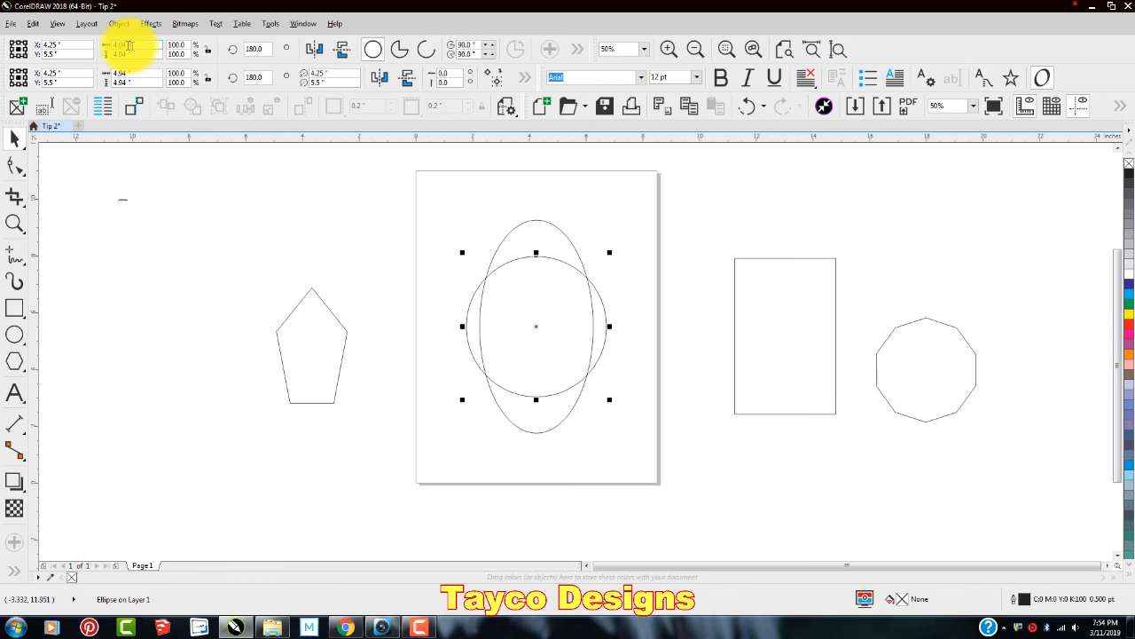
drag(132, 46, 111, 48)
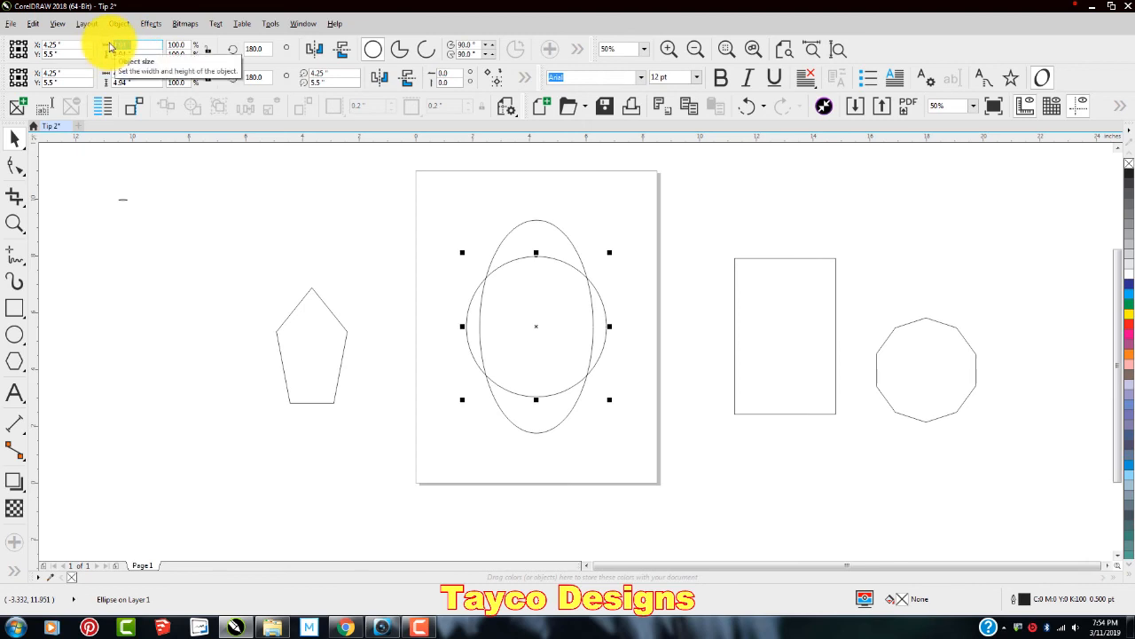
text(6)
key(Tab)
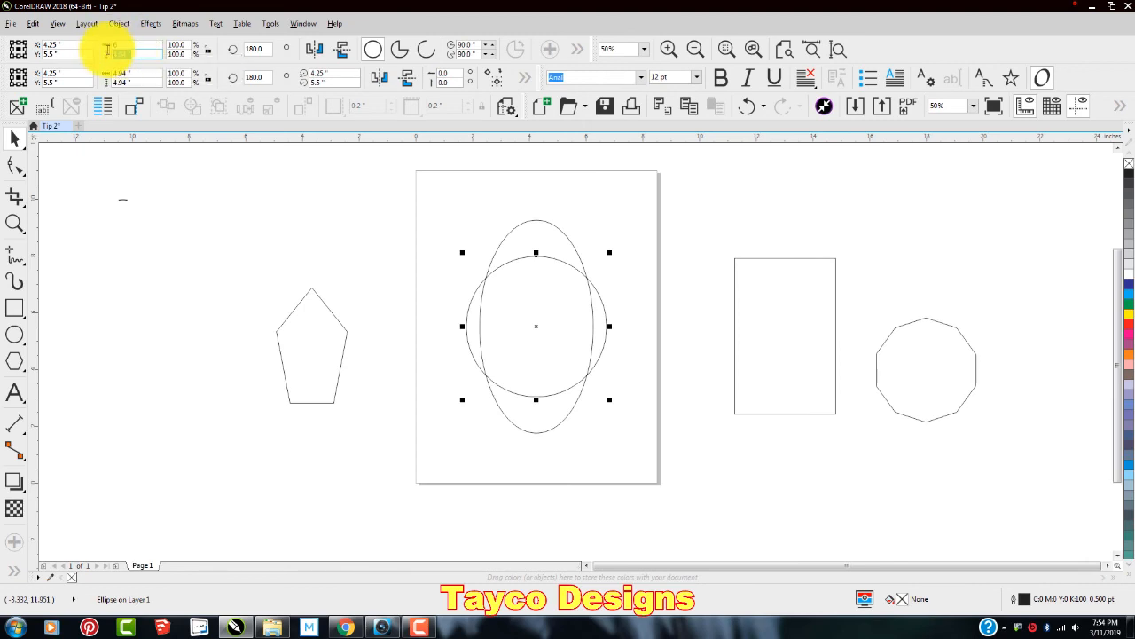
text(6)
key(Return)
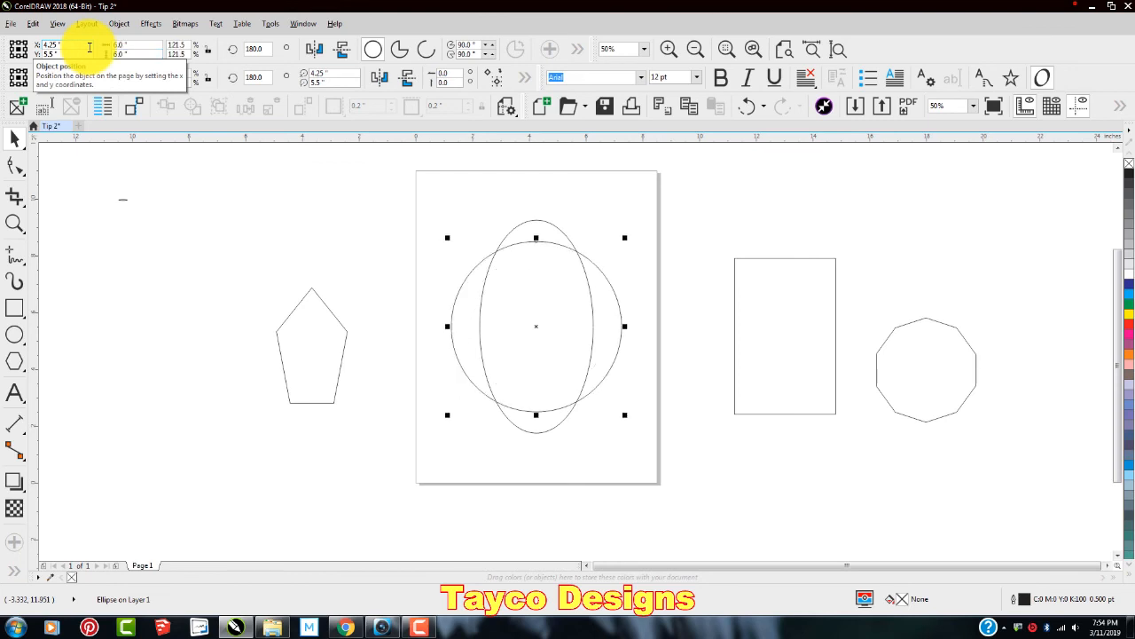
Step: Set the ellipse's height to 9 inches and deselect it
click(532, 434)
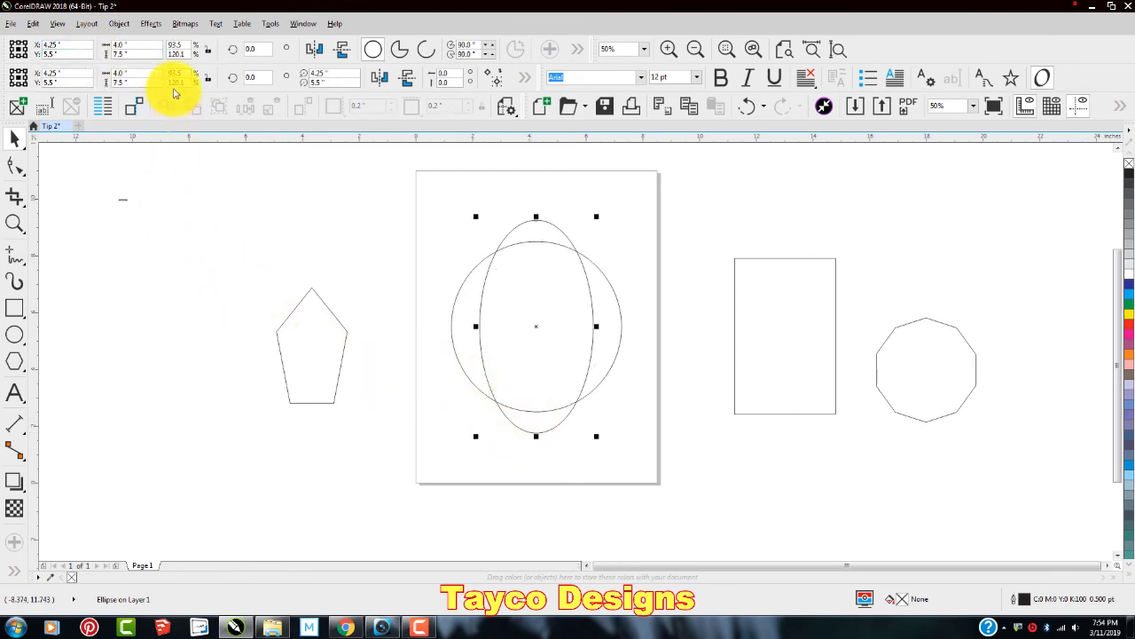
click(140, 55)
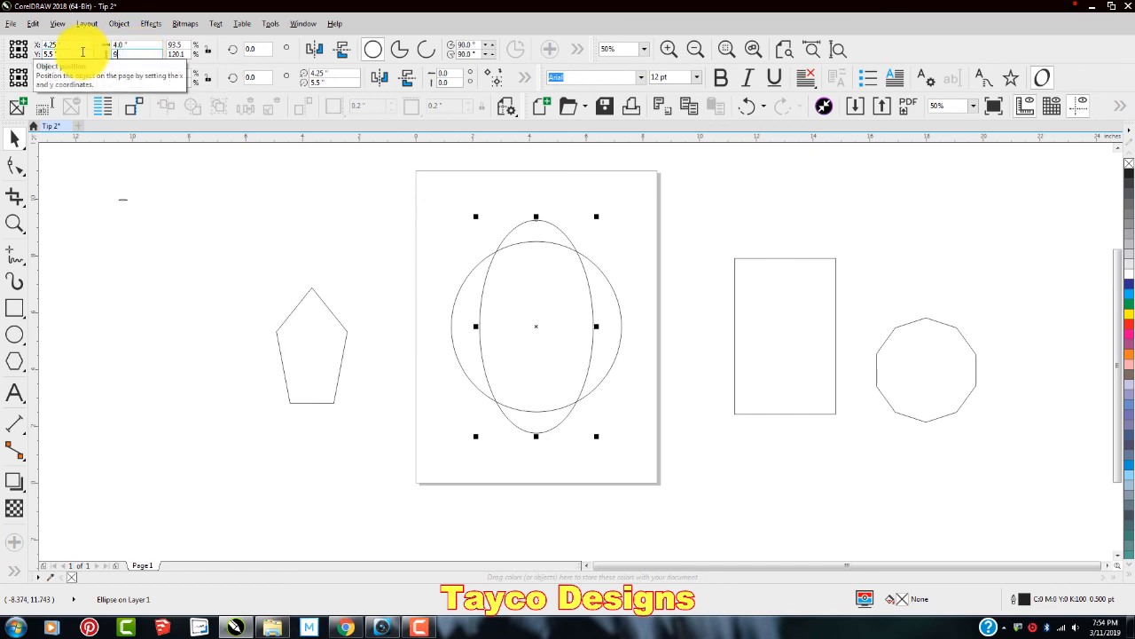
text(9)
key(Return)
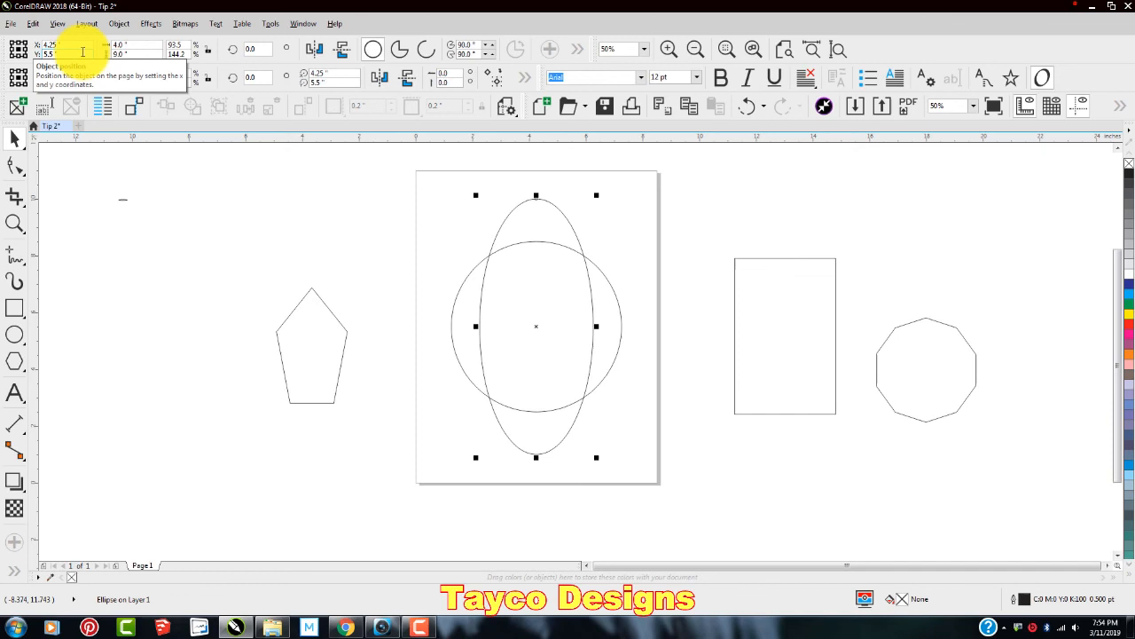
click(709, 456)
Step: Weld the circle and the ellipse on the page into a single outline
drag(388, 166, 628, 466)
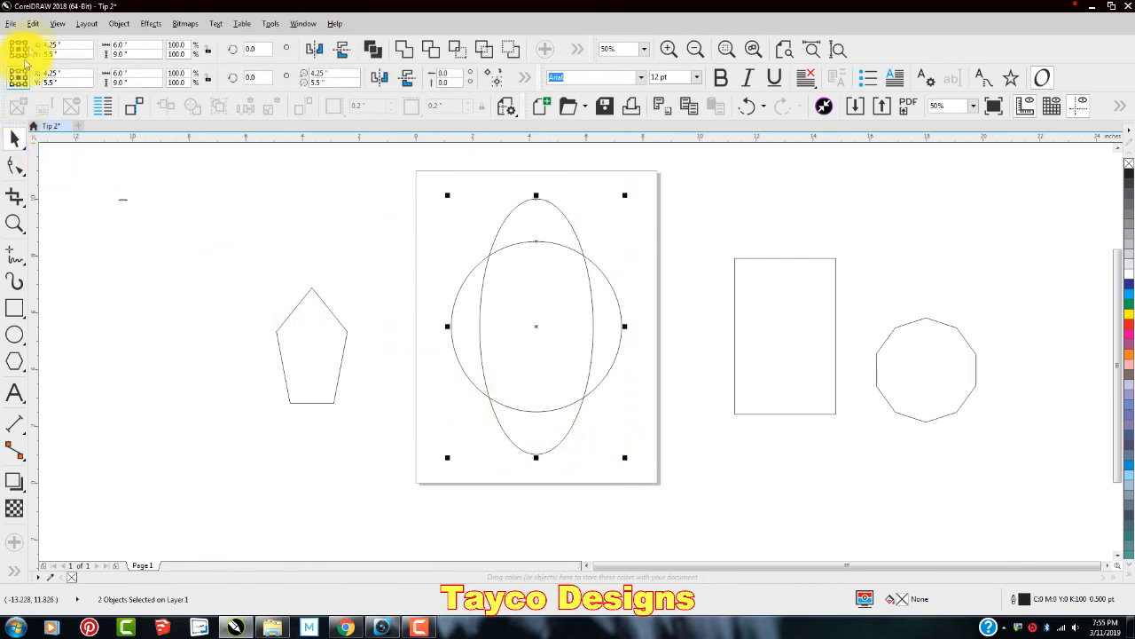
click(121, 23)
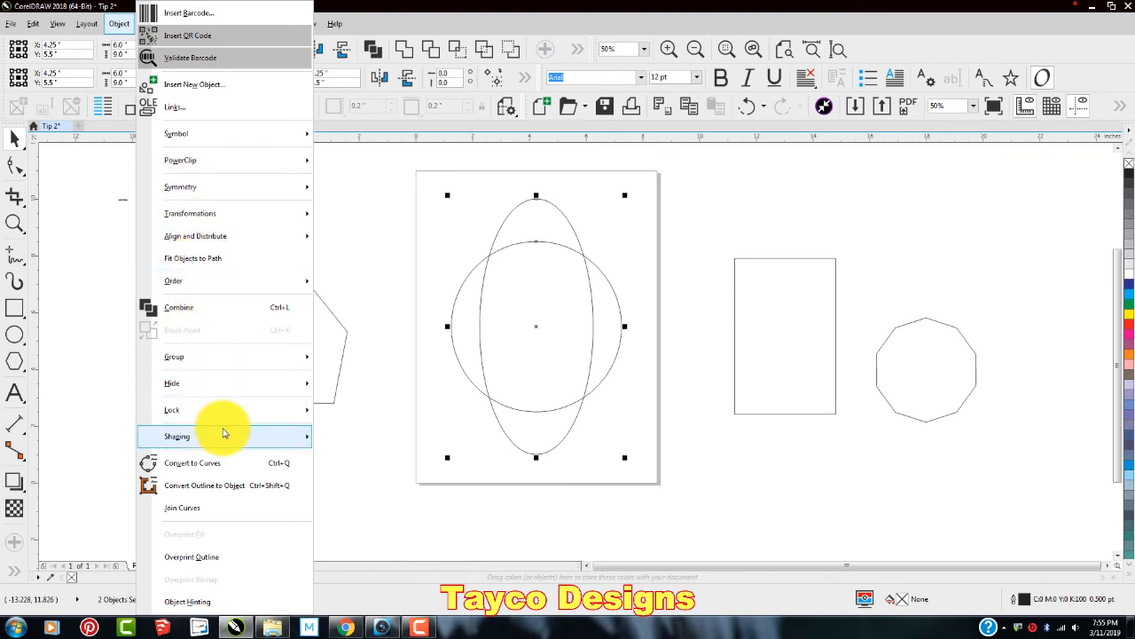
mouse_move(222, 436)
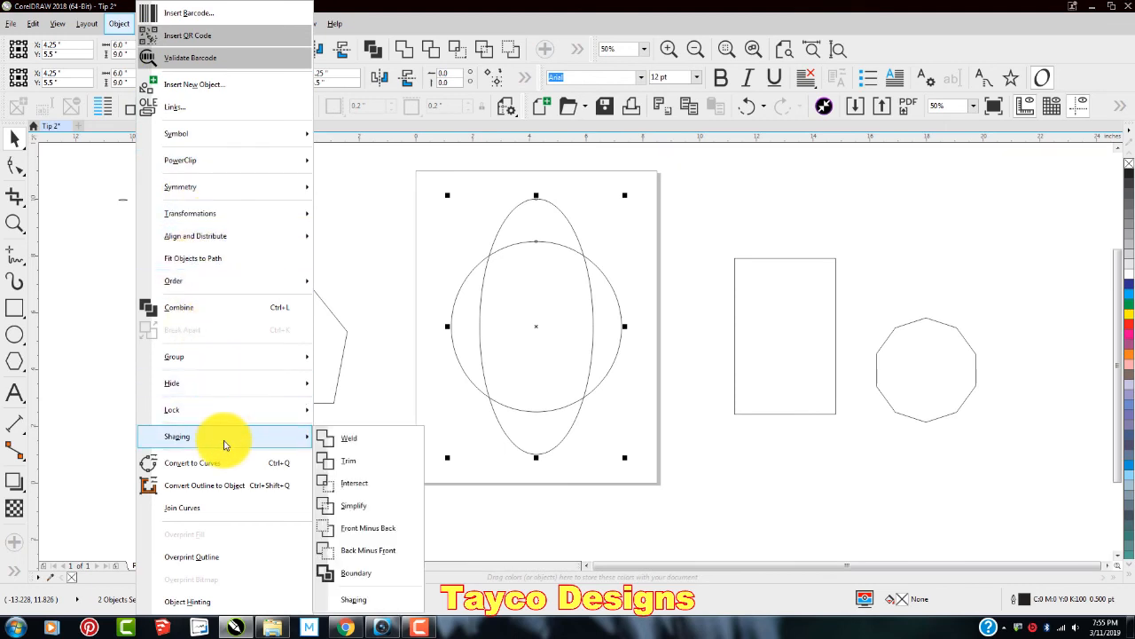
click(350, 443)
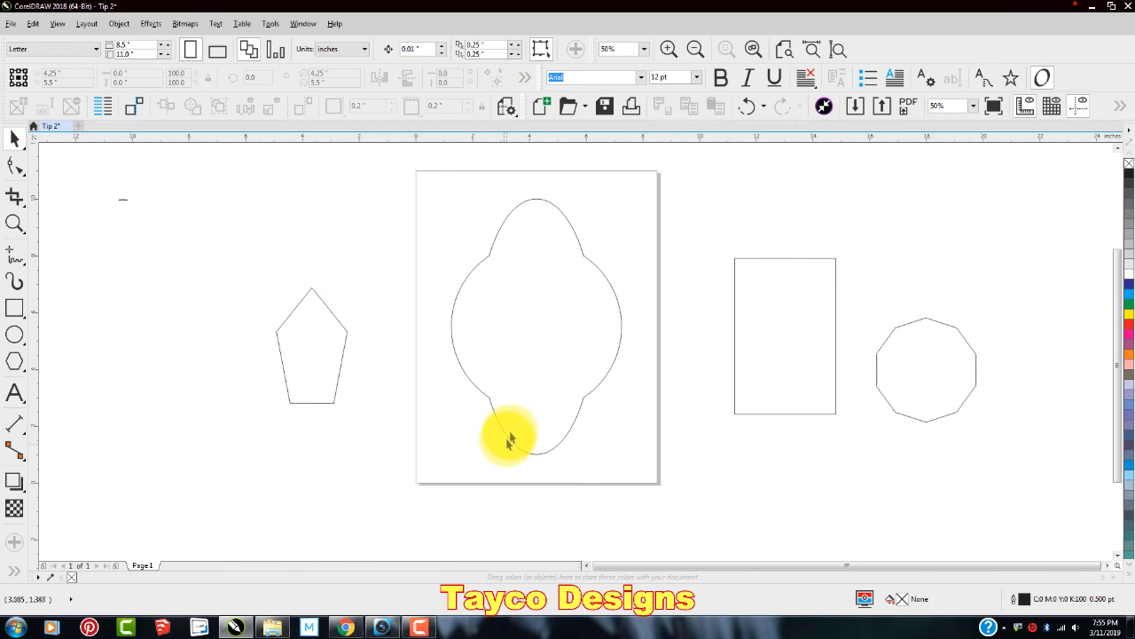